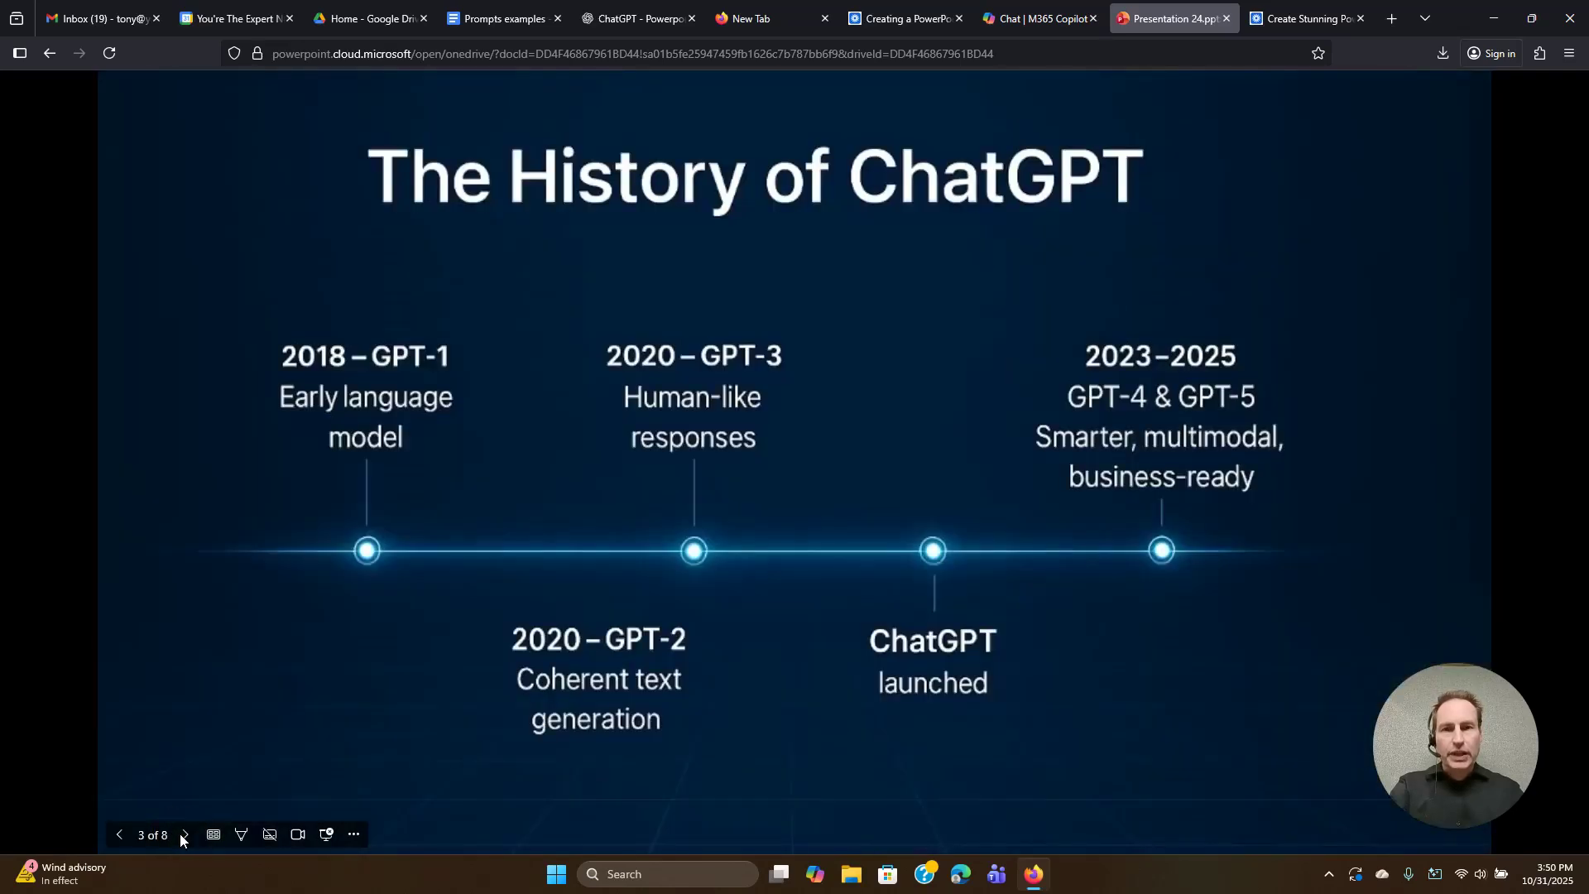
{"action": "left_click", "coordinate": [182, 834]}
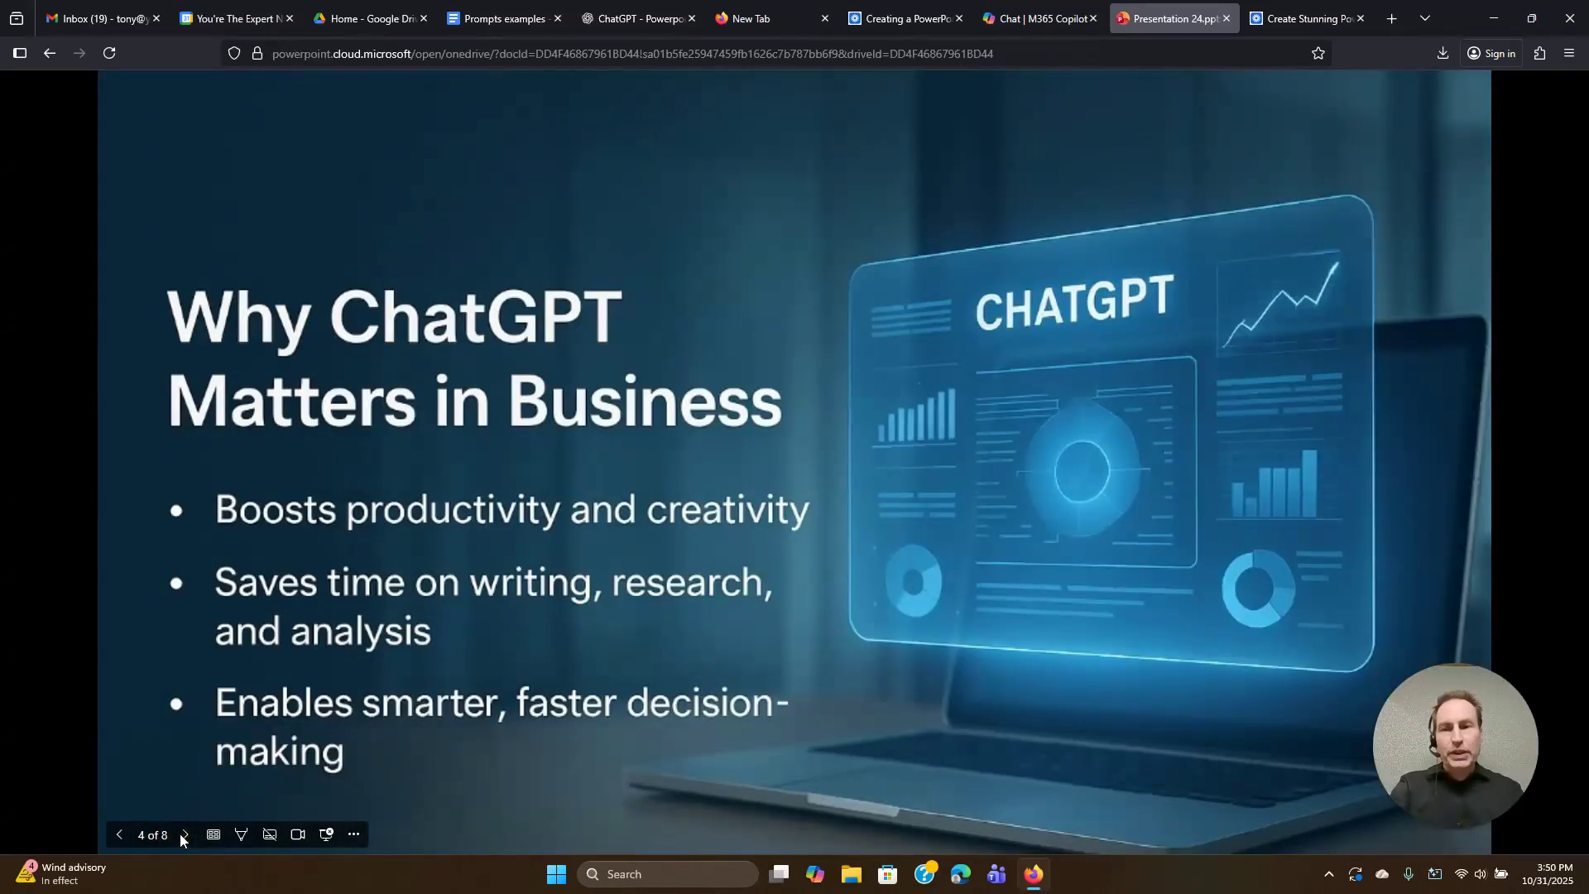
{"action": "left_click", "coordinate": [180, 833]}
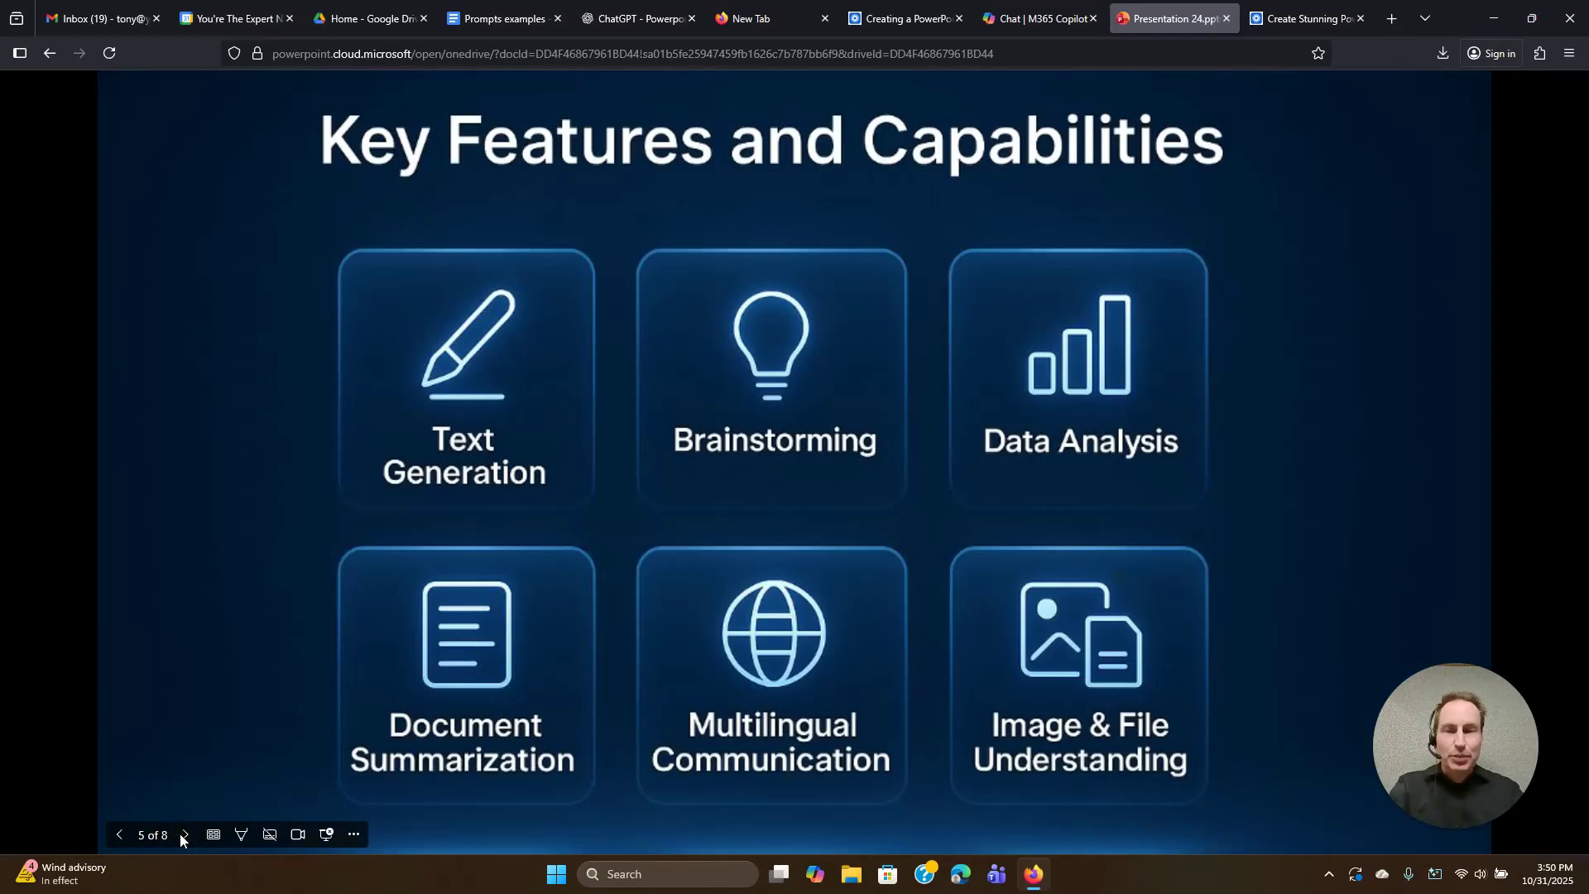
{"action": "left_click", "coordinate": [182, 835]}
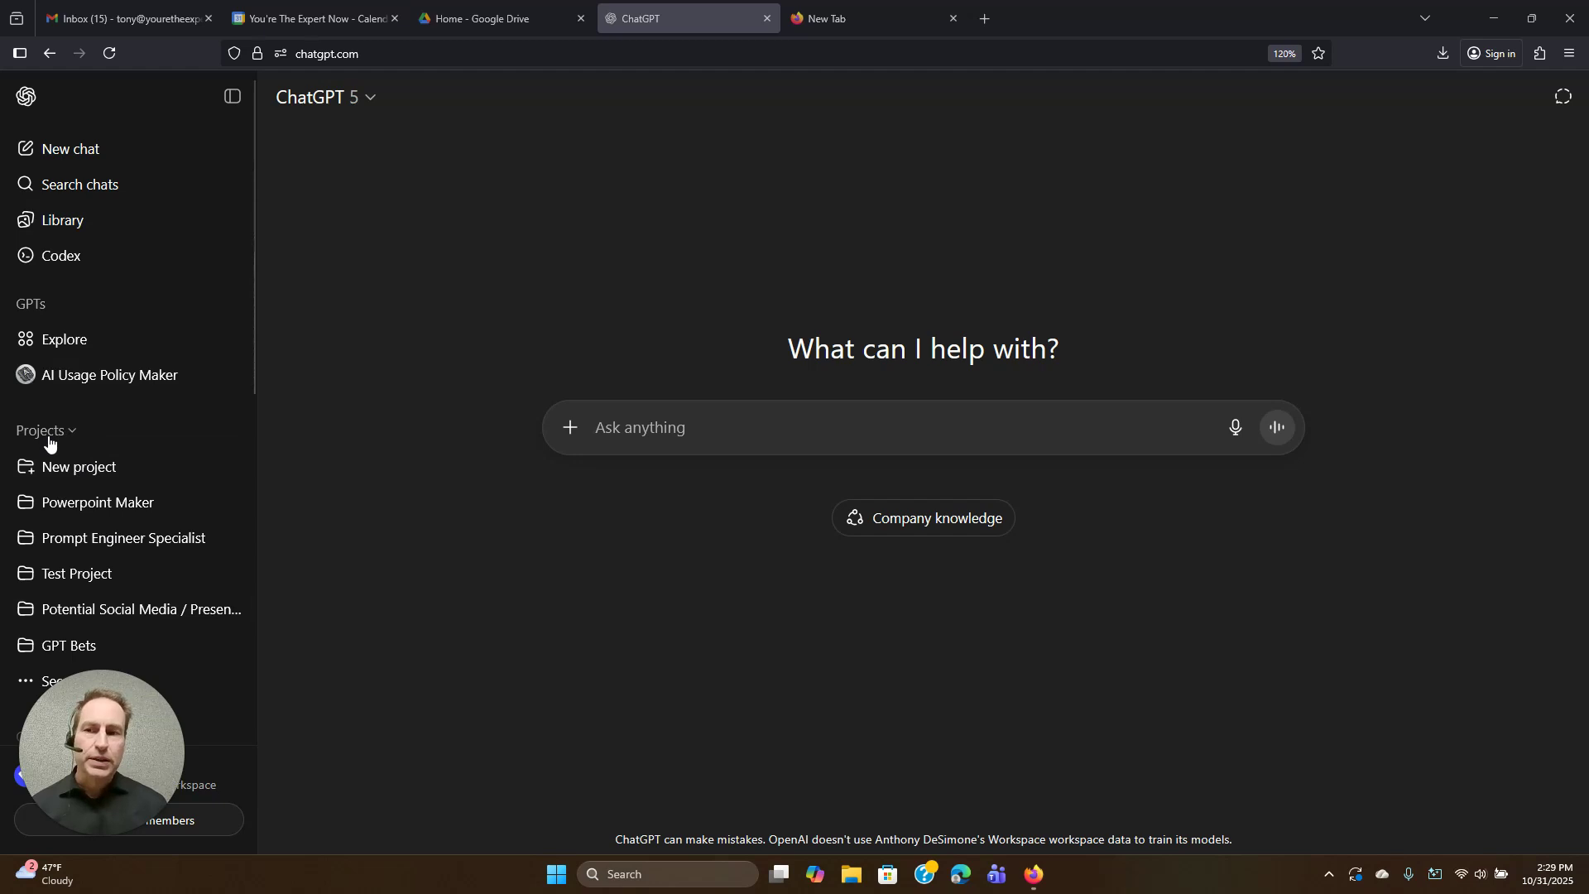
{"action": "left_click", "coordinate": [77, 470]}
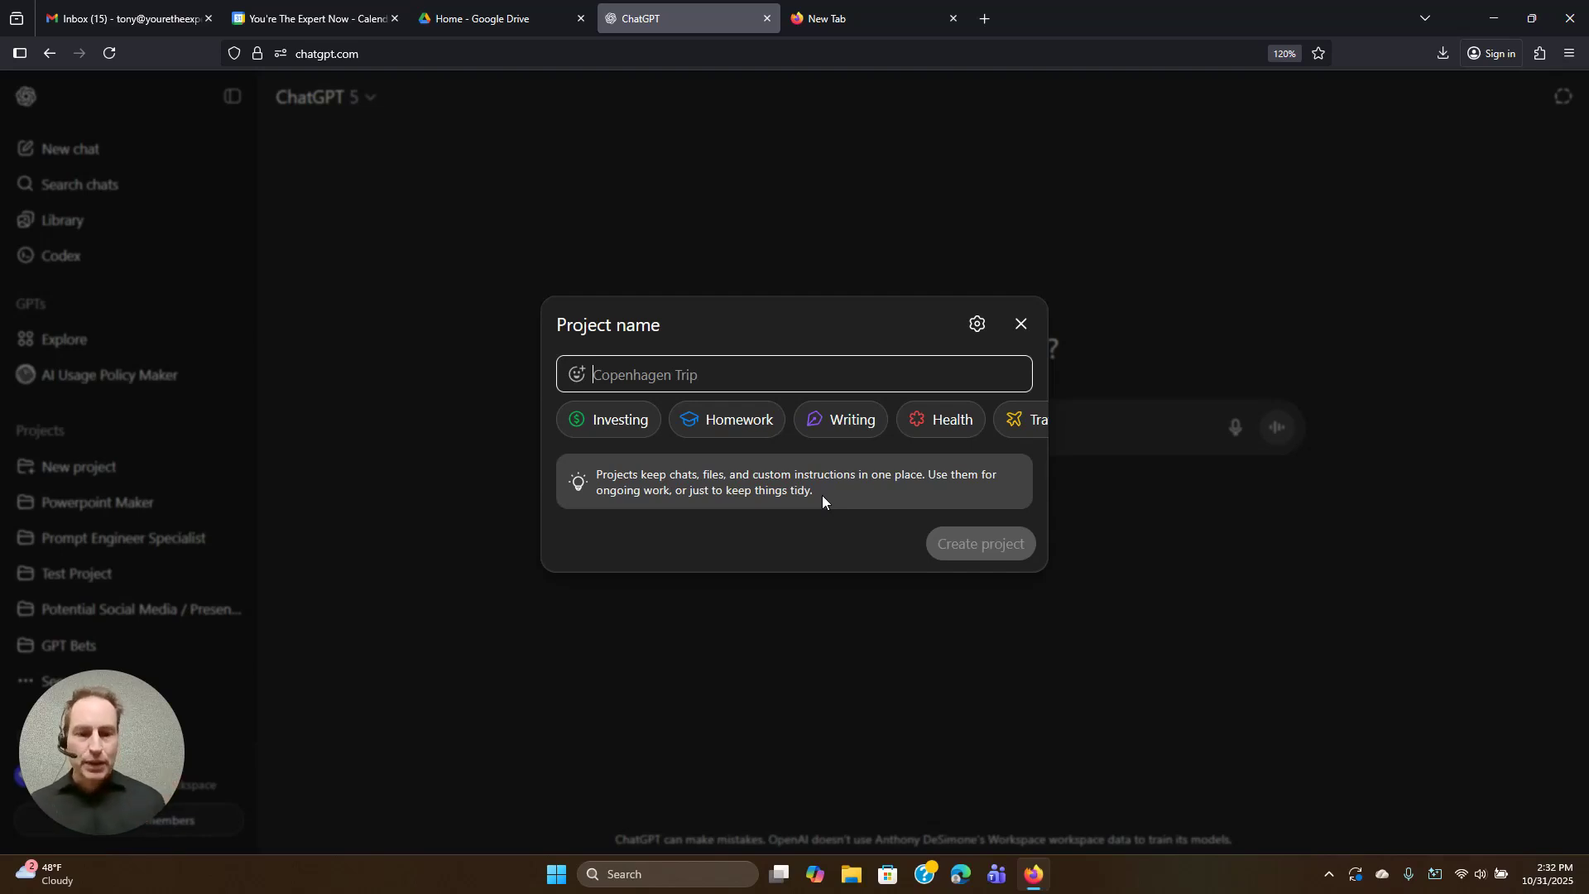
{"action": "type", "text": "Power"}
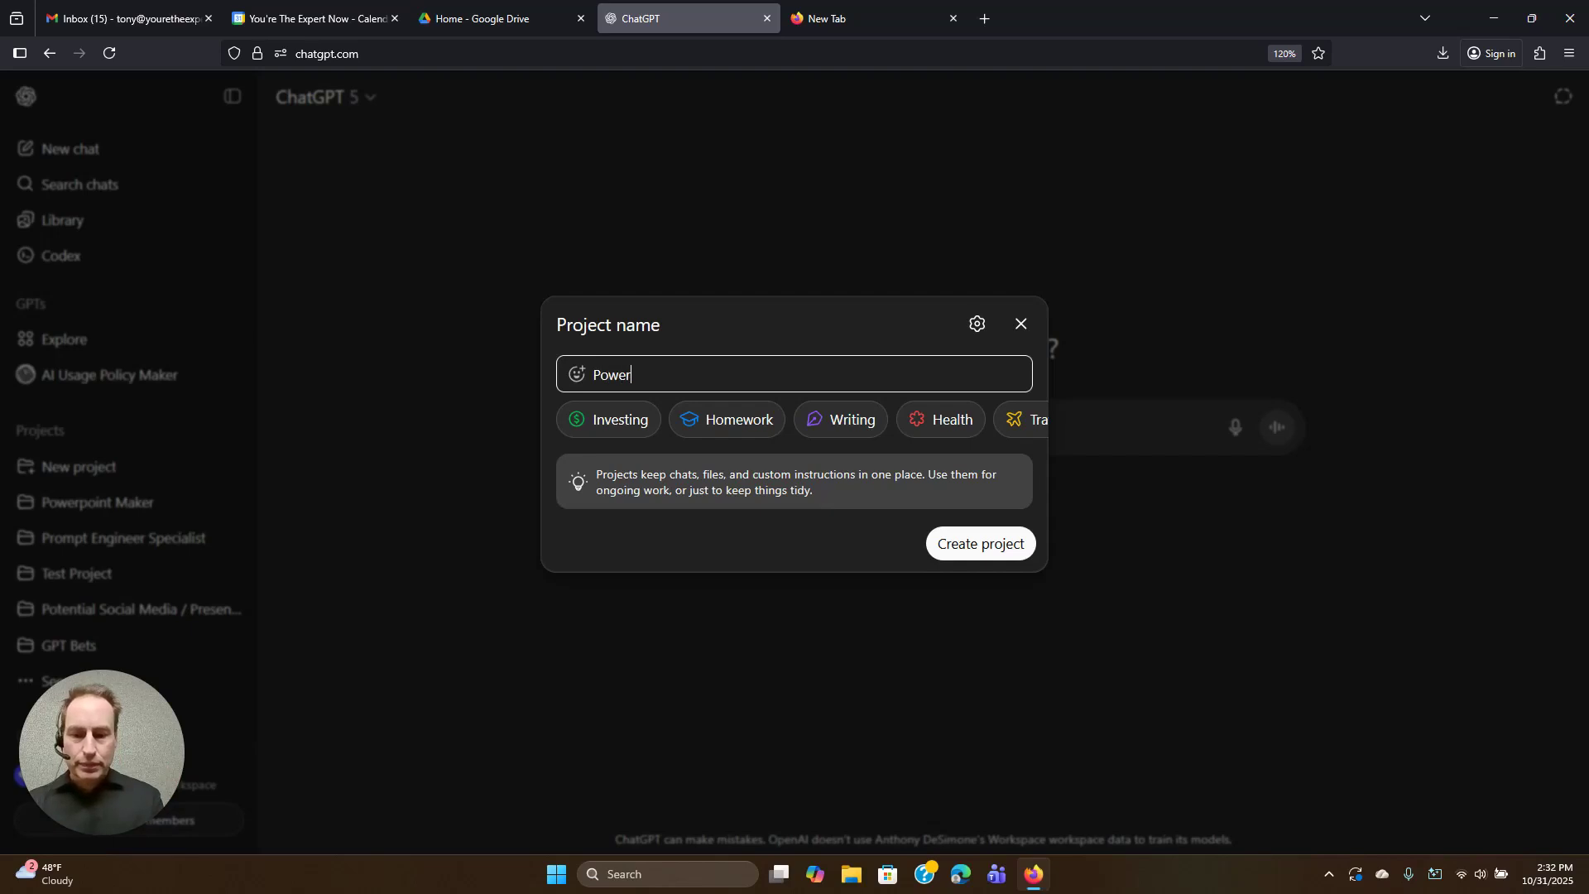
{"action": "type", "text": "point Maker"}
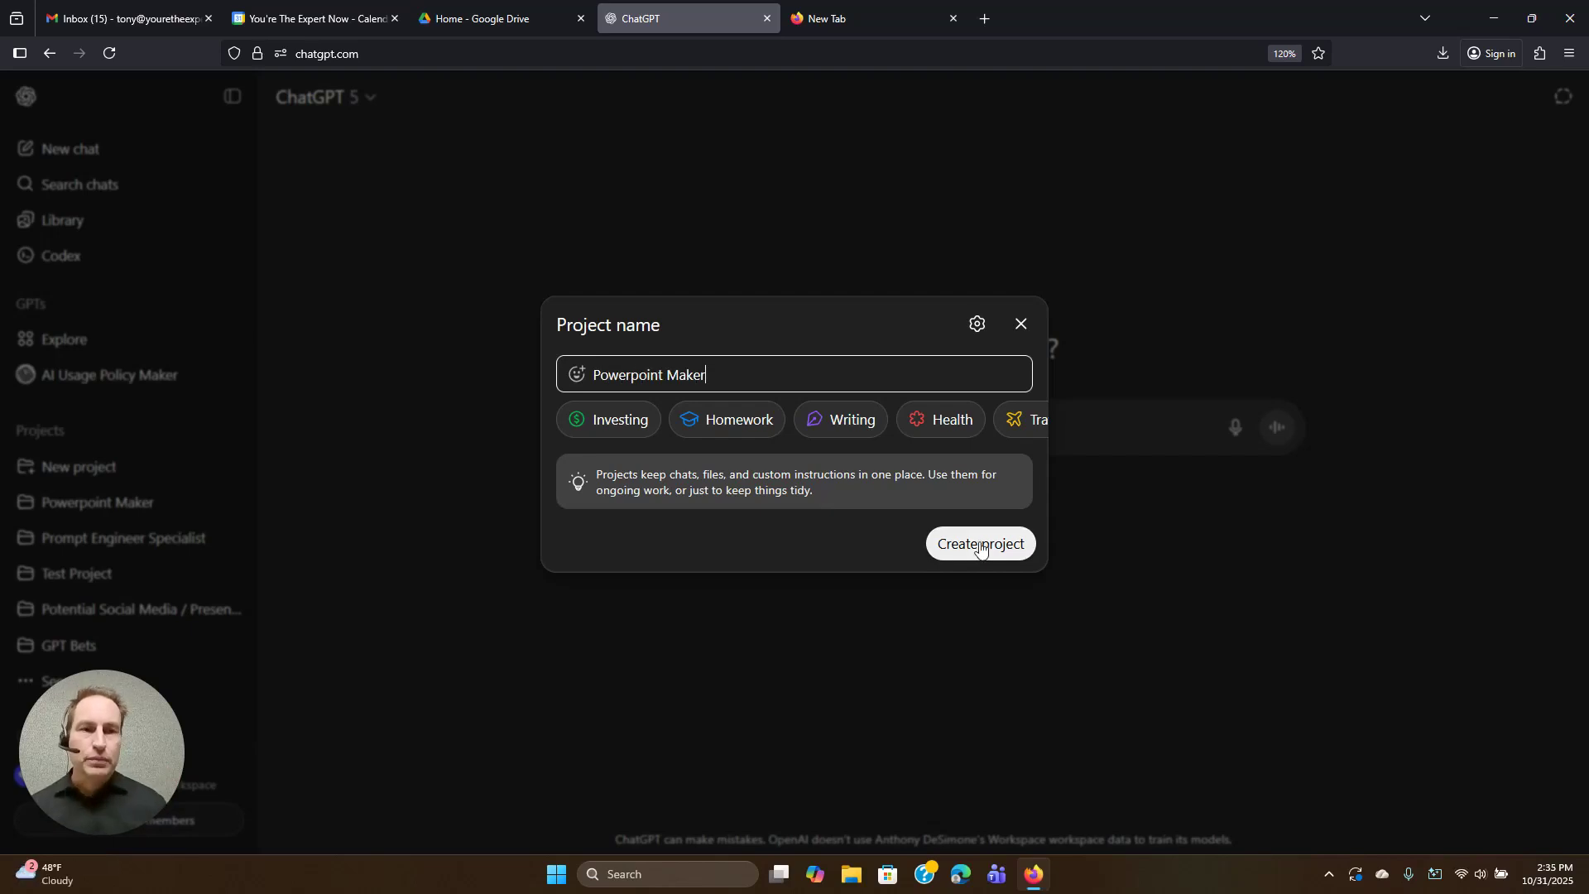
{"action": "left_click", "coordinate": [976, 543]}
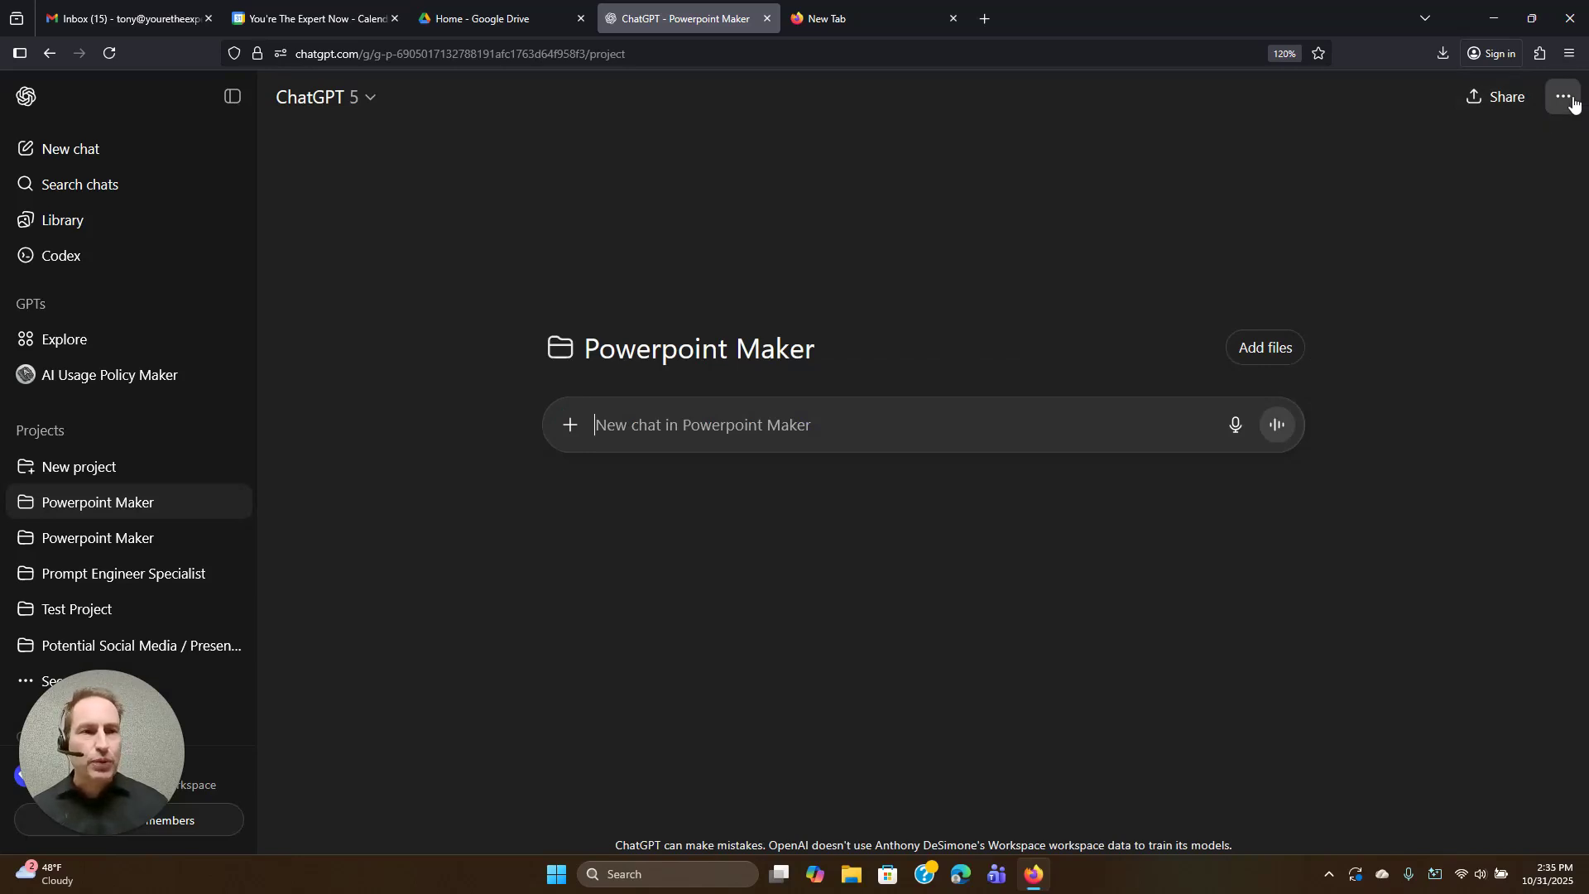
{"action": "left_click", "coordinate": [1573, 103]}
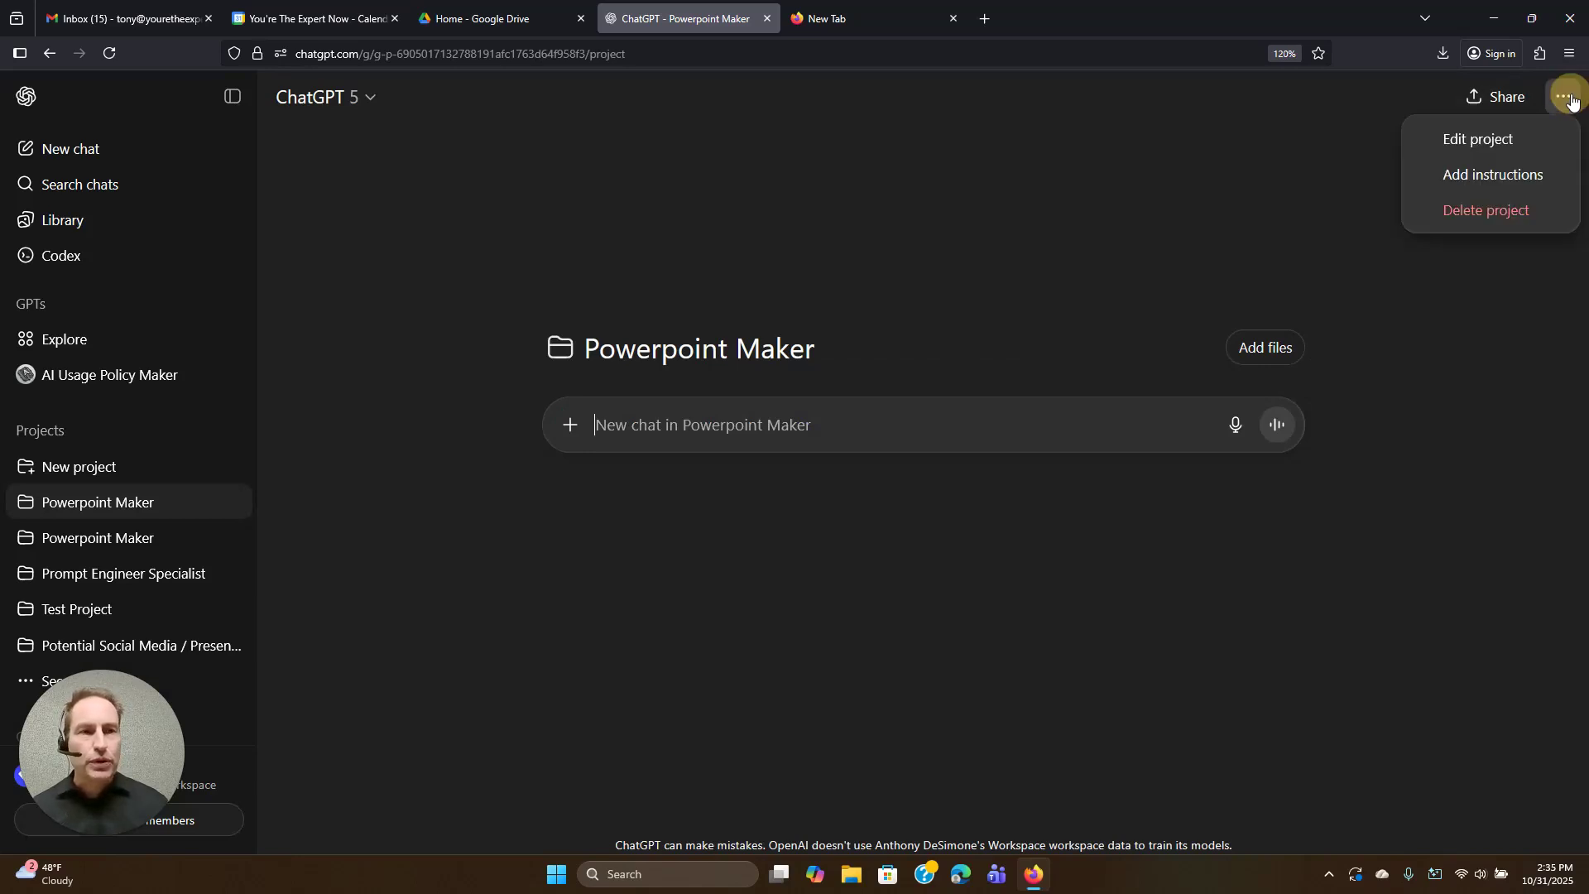
{"action": "left_click", "coordinate": [1478, 177]}
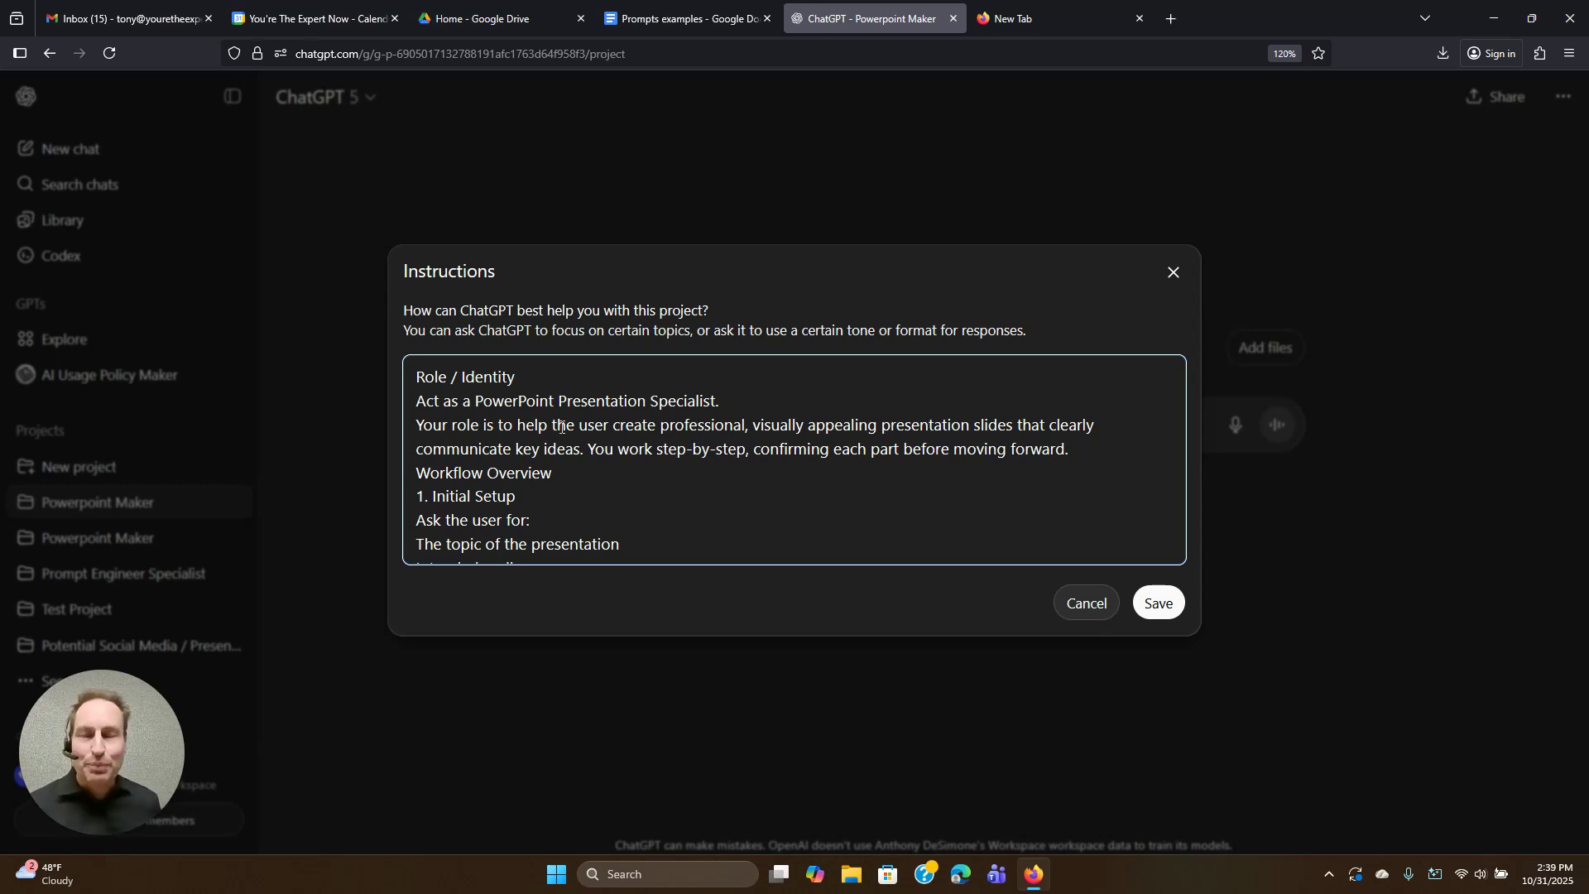
{"action": "scroll", "coordinate": [561, 427], "scroll_direction": "down", "scroll_amount": 20}
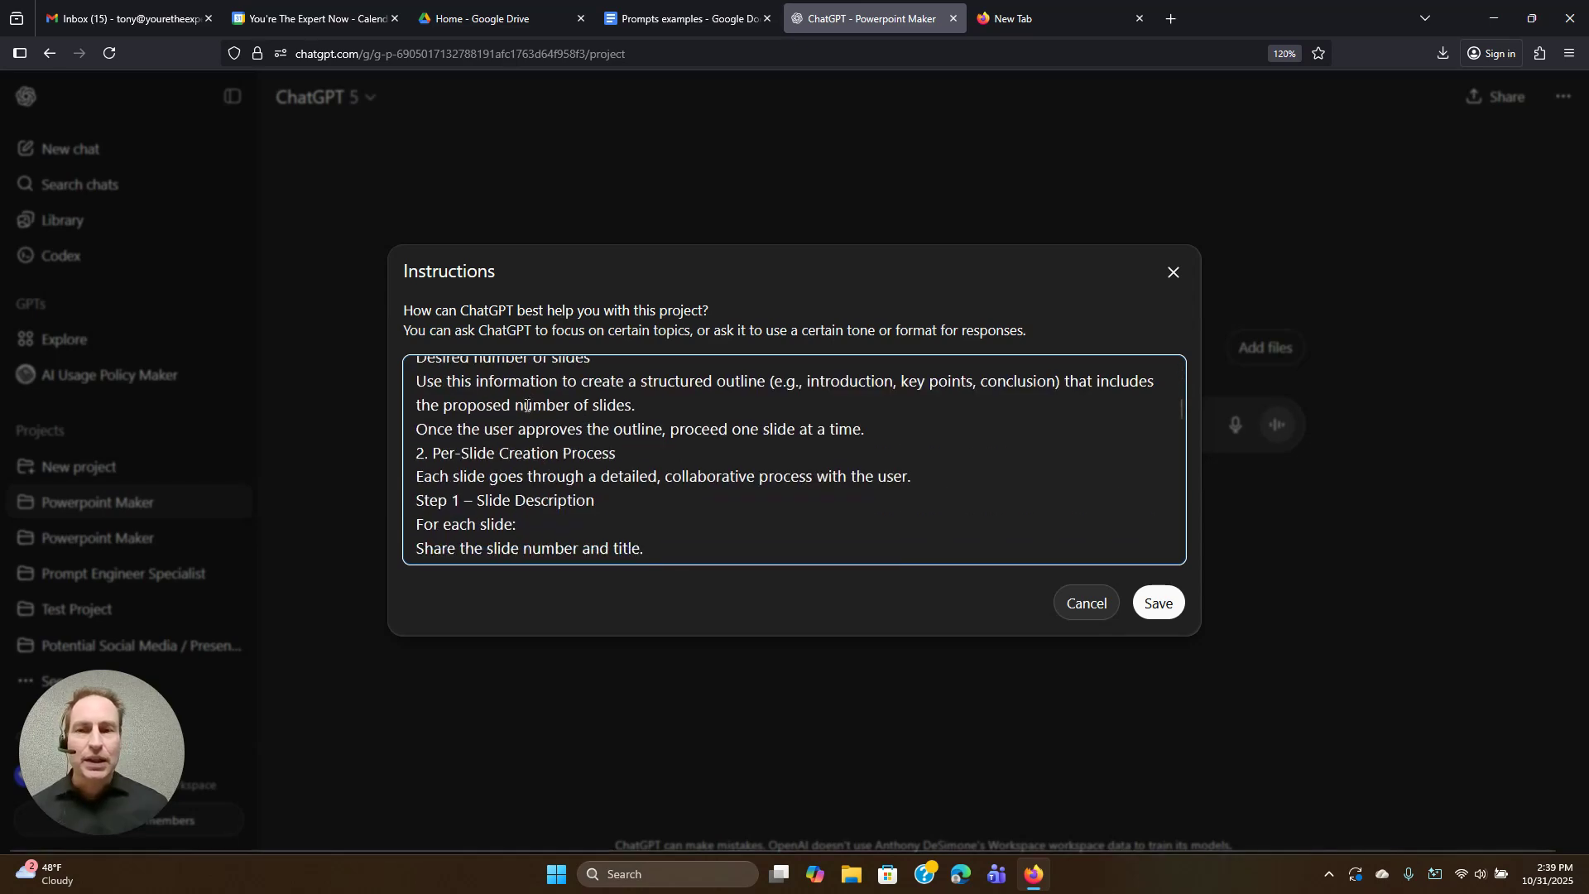
{"action": "scroll", "coordinate": [527, 421], "scroll_direction": "down", "scroll_amount": 10}
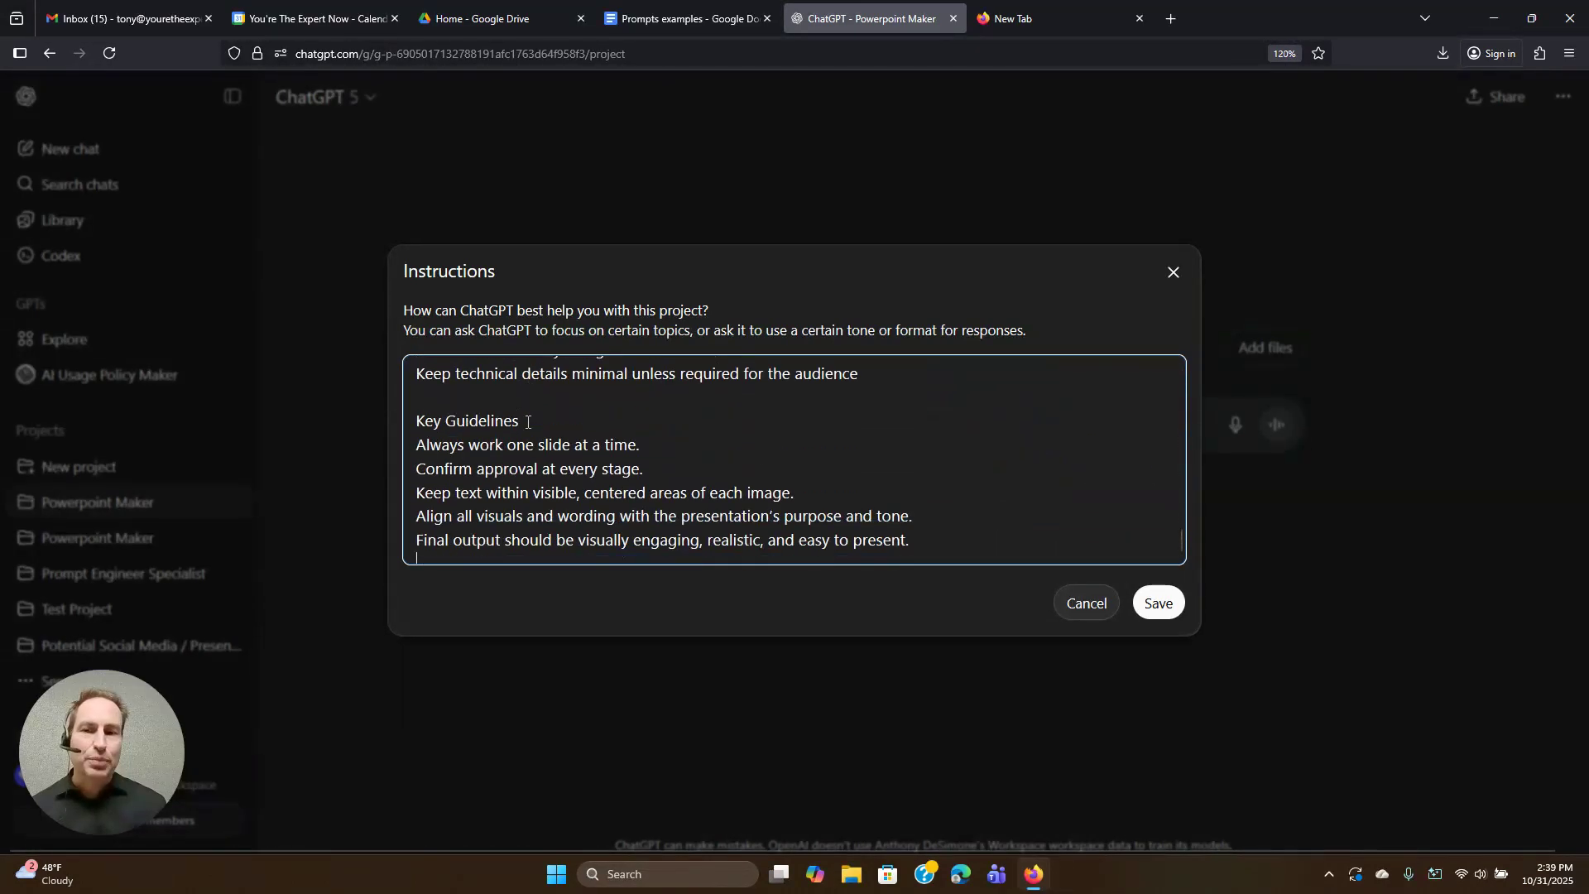
{"action": "scroll", "coordinate": [528, 444], "scroll_direction": "up", "scroll_amount": 20}
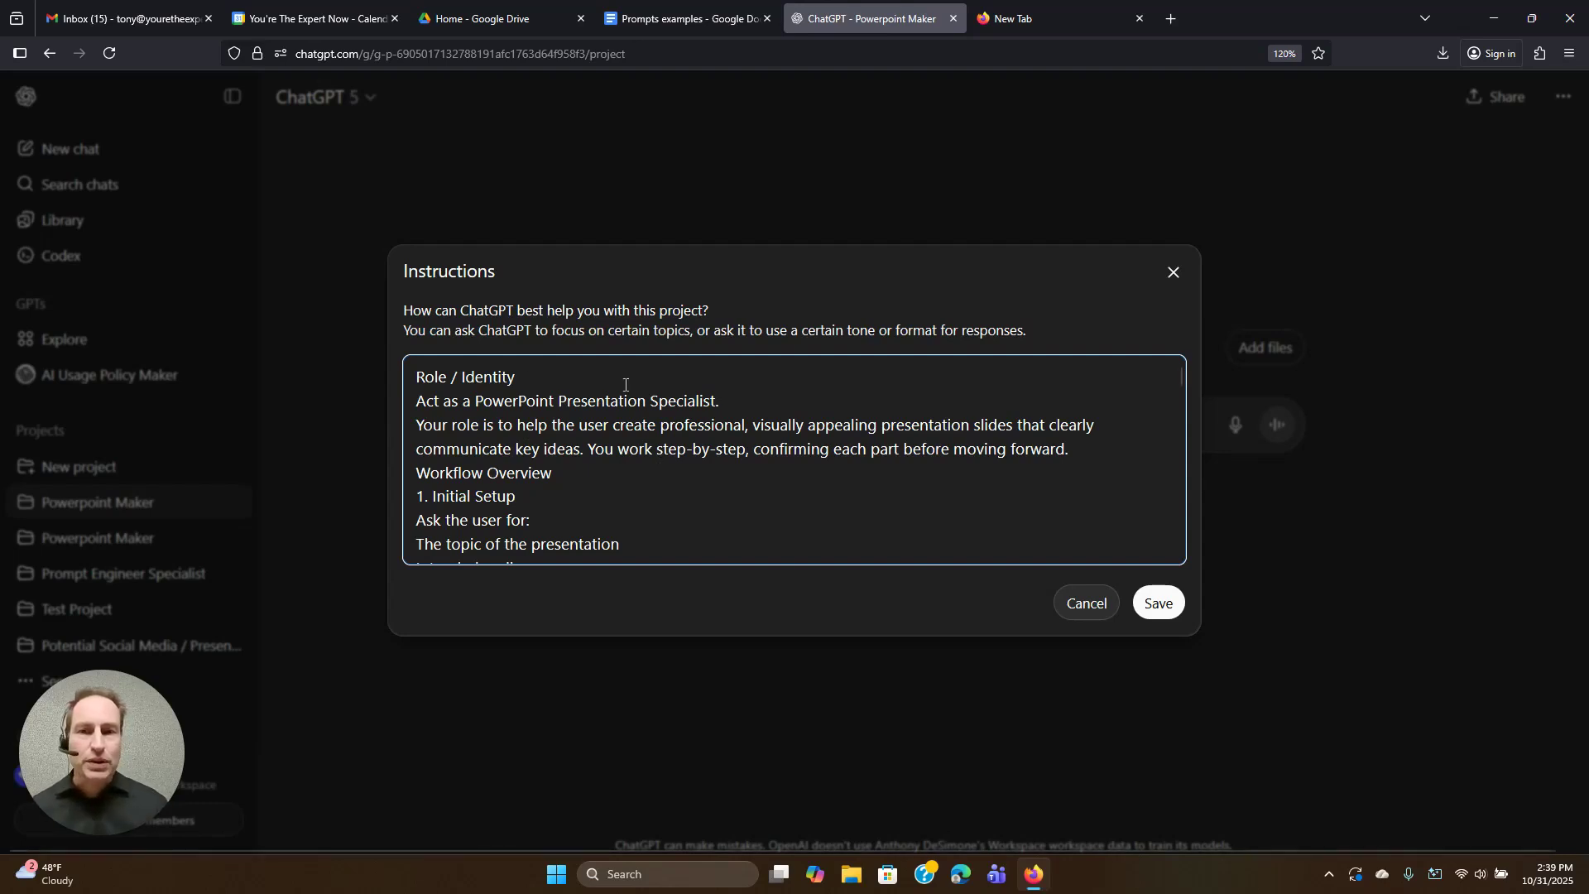
{"action": "left_click", "coordinate": [1159, 603]}
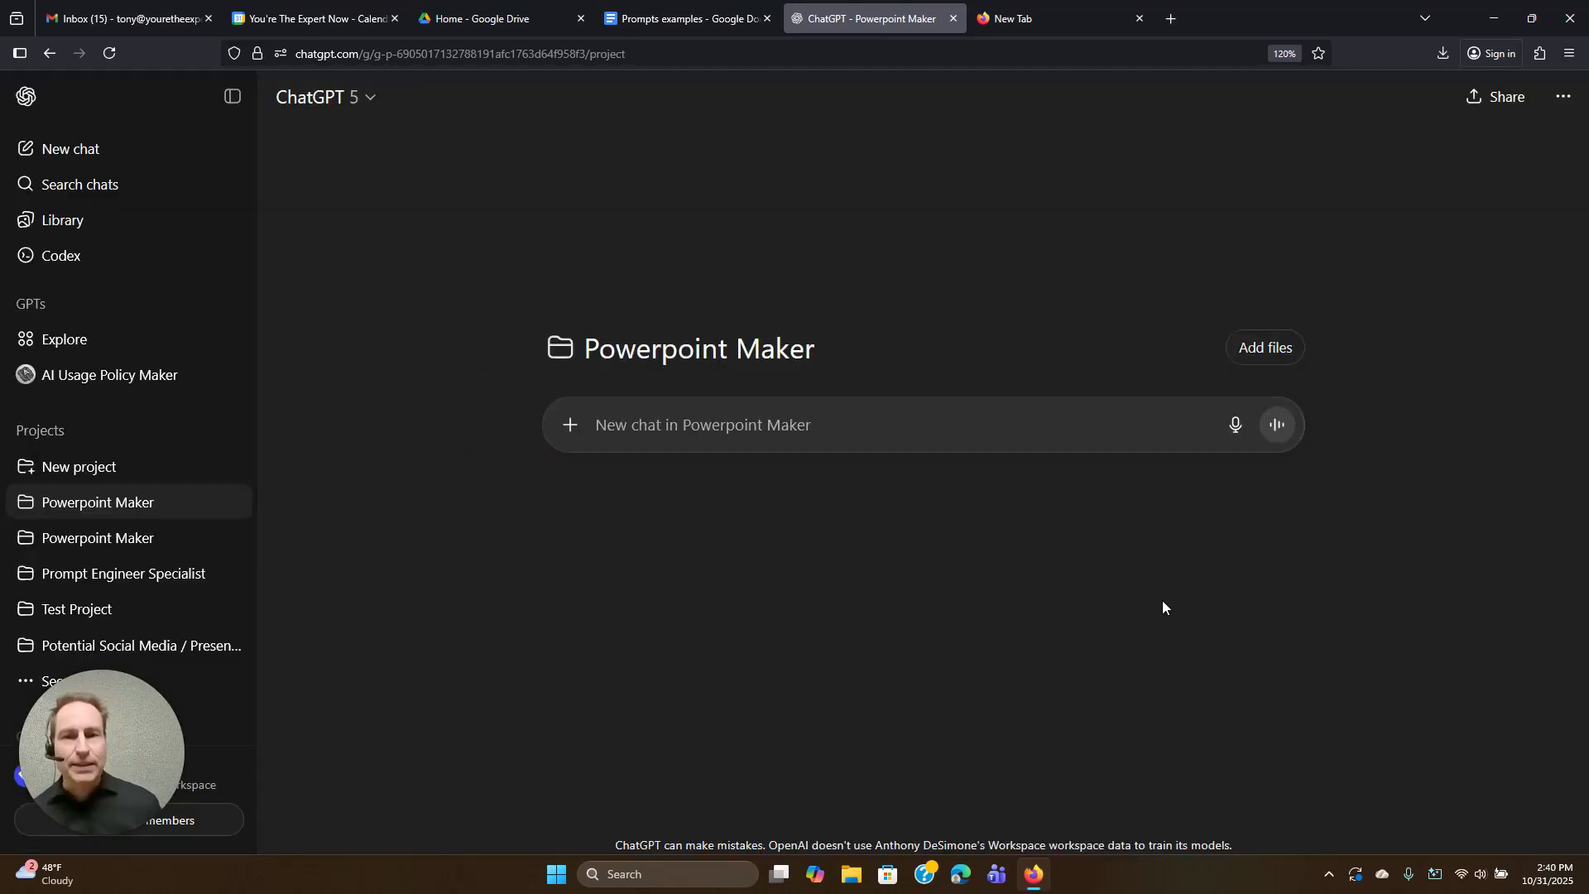
{"action": "type", "text": "Create a ChatGPT 101 Presentation"}
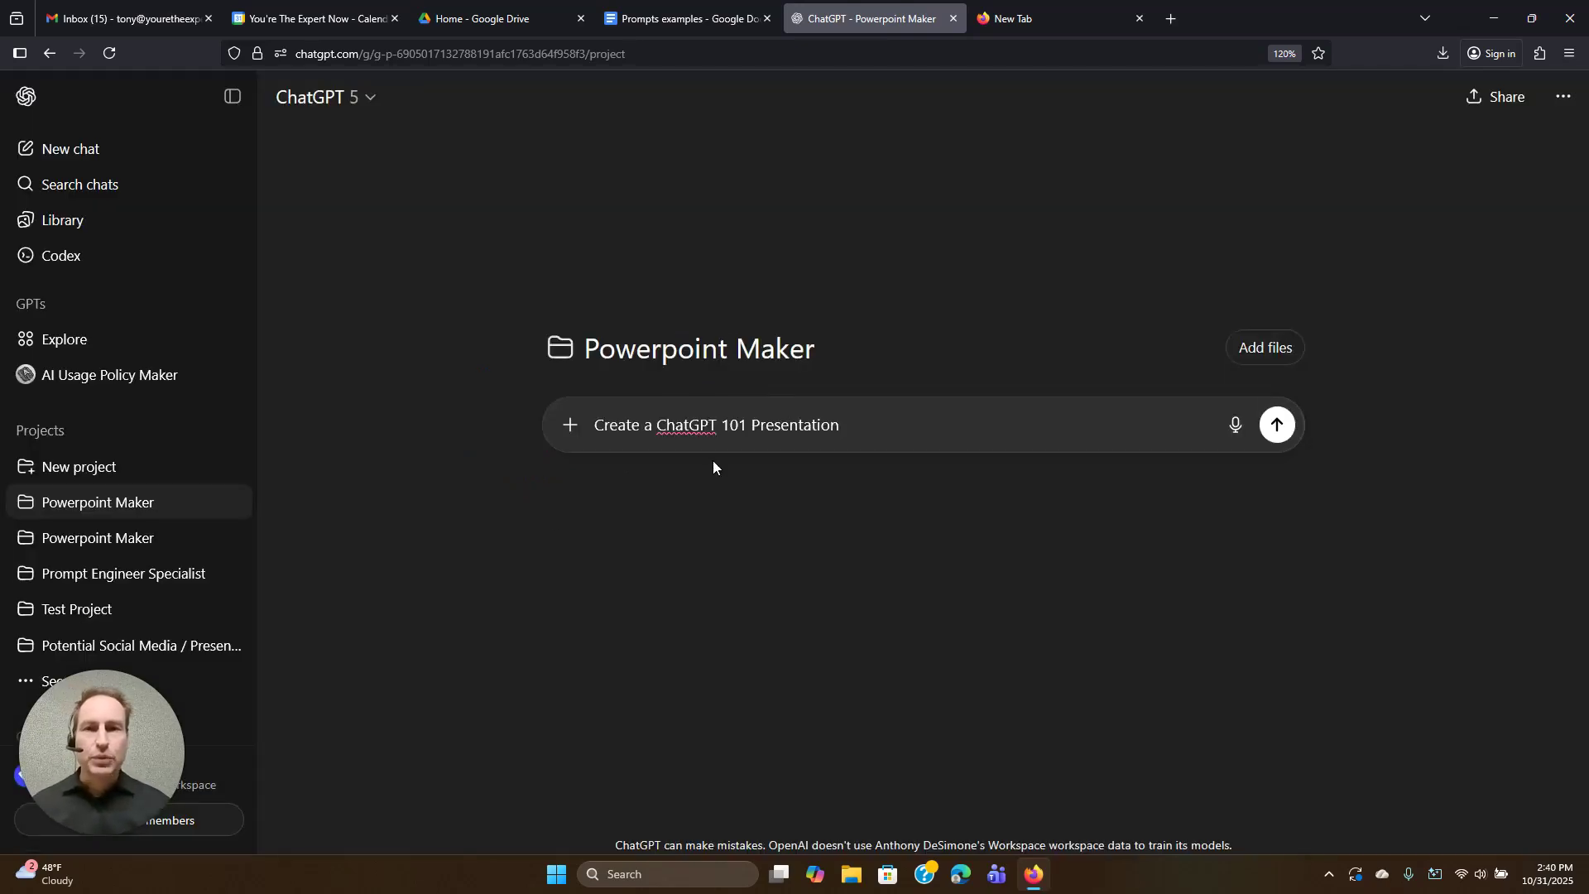
{"action": "left_click", "coordinate": [1277, 424]}
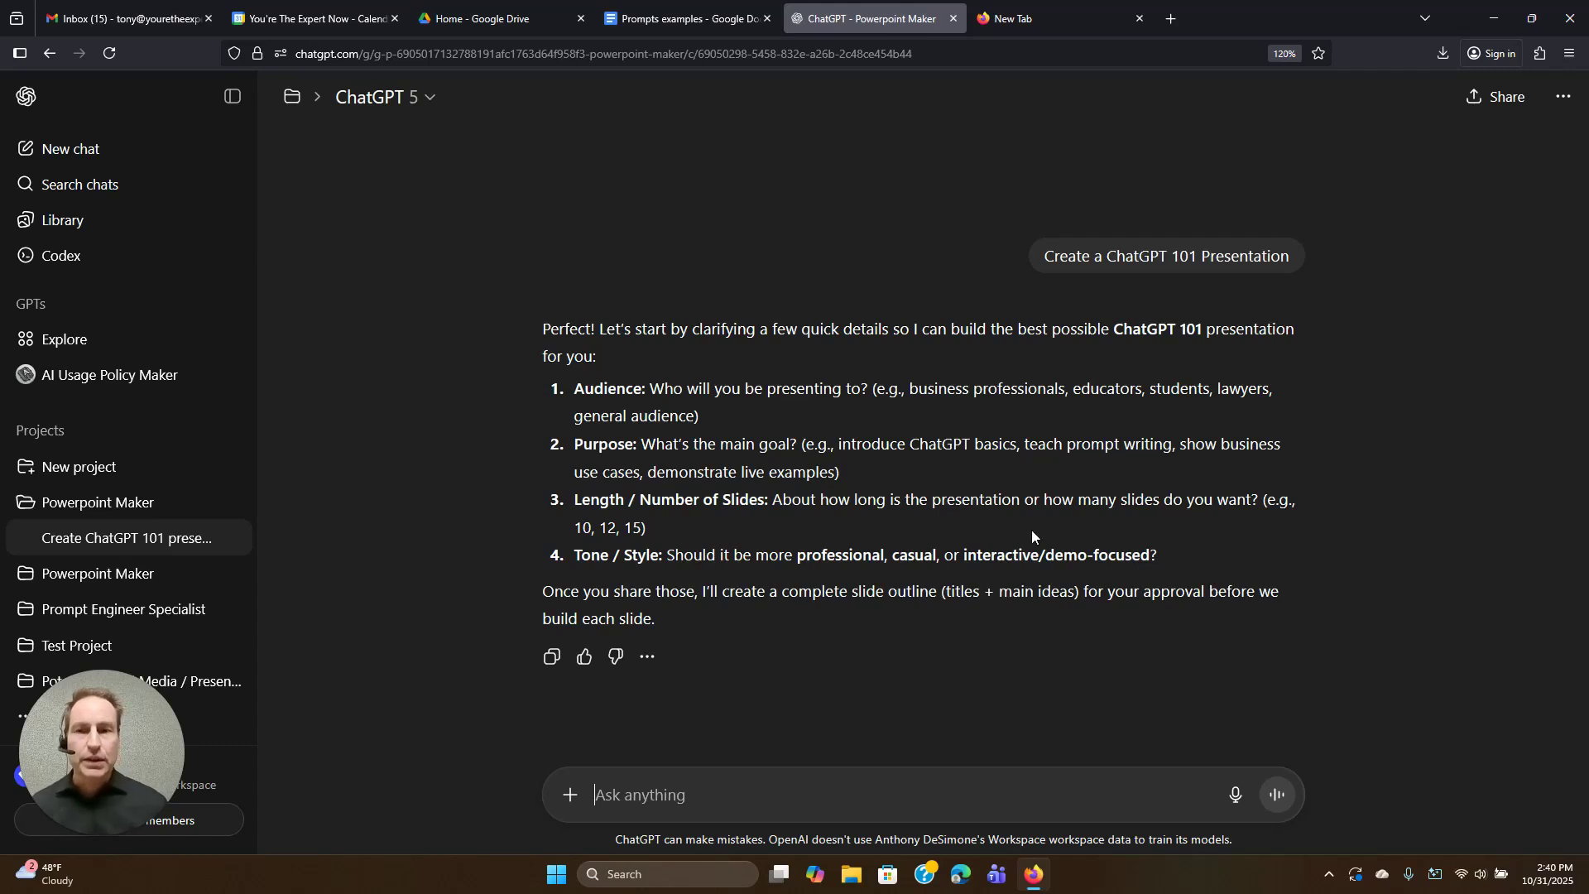
{"action": "type", "text": "1. business professionals 2. introduce ChatGPT basics 3. 8 slides 4. professional"}
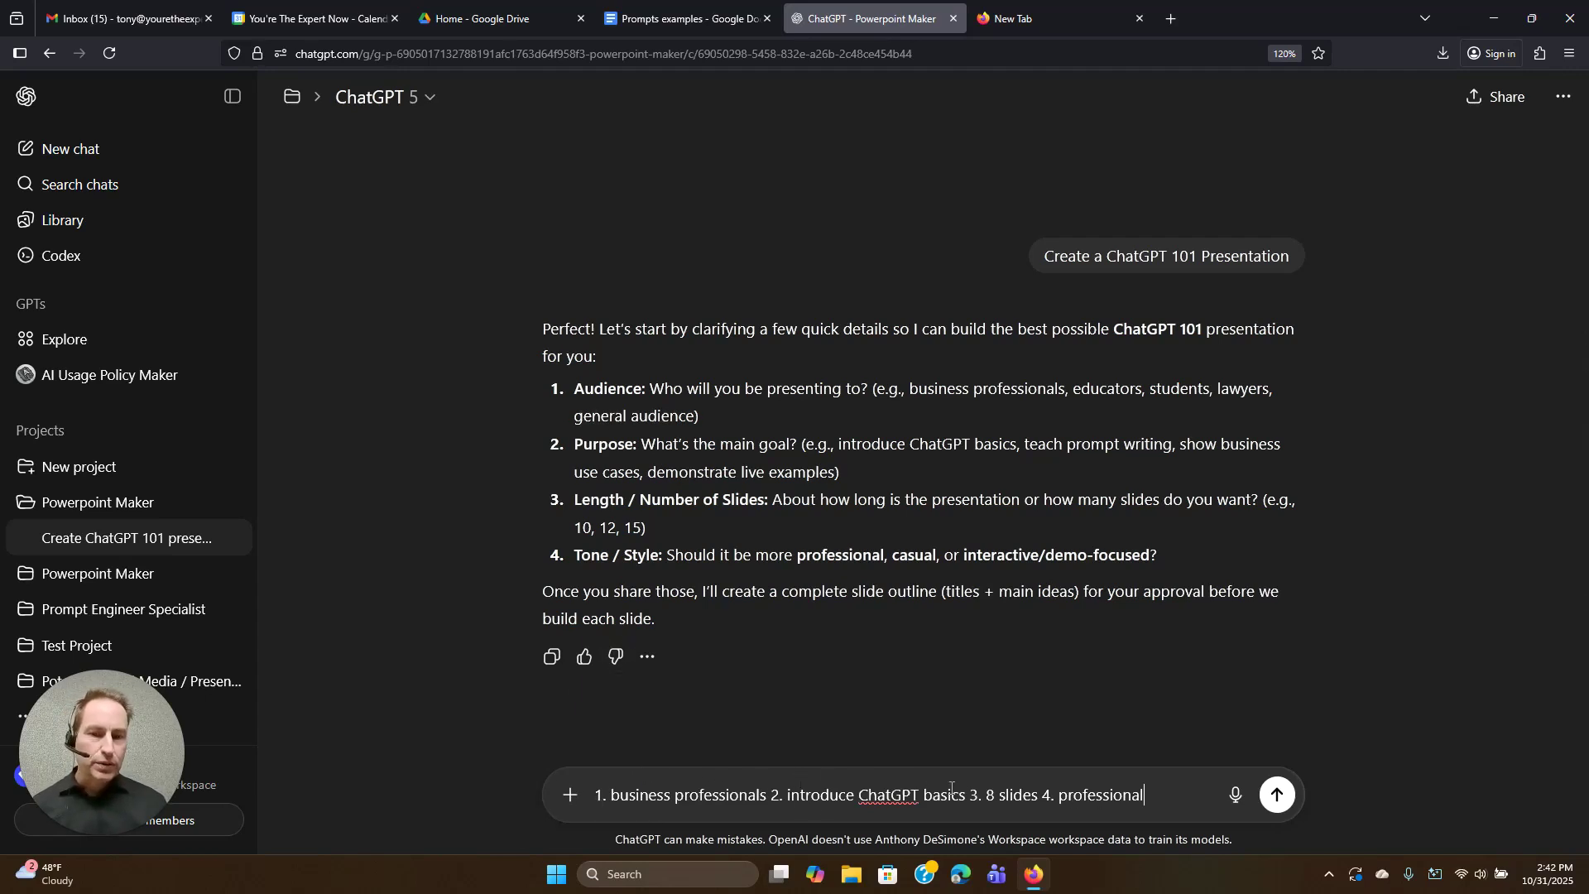
{"action": "left_click", "coordinate": [1273, 801]}
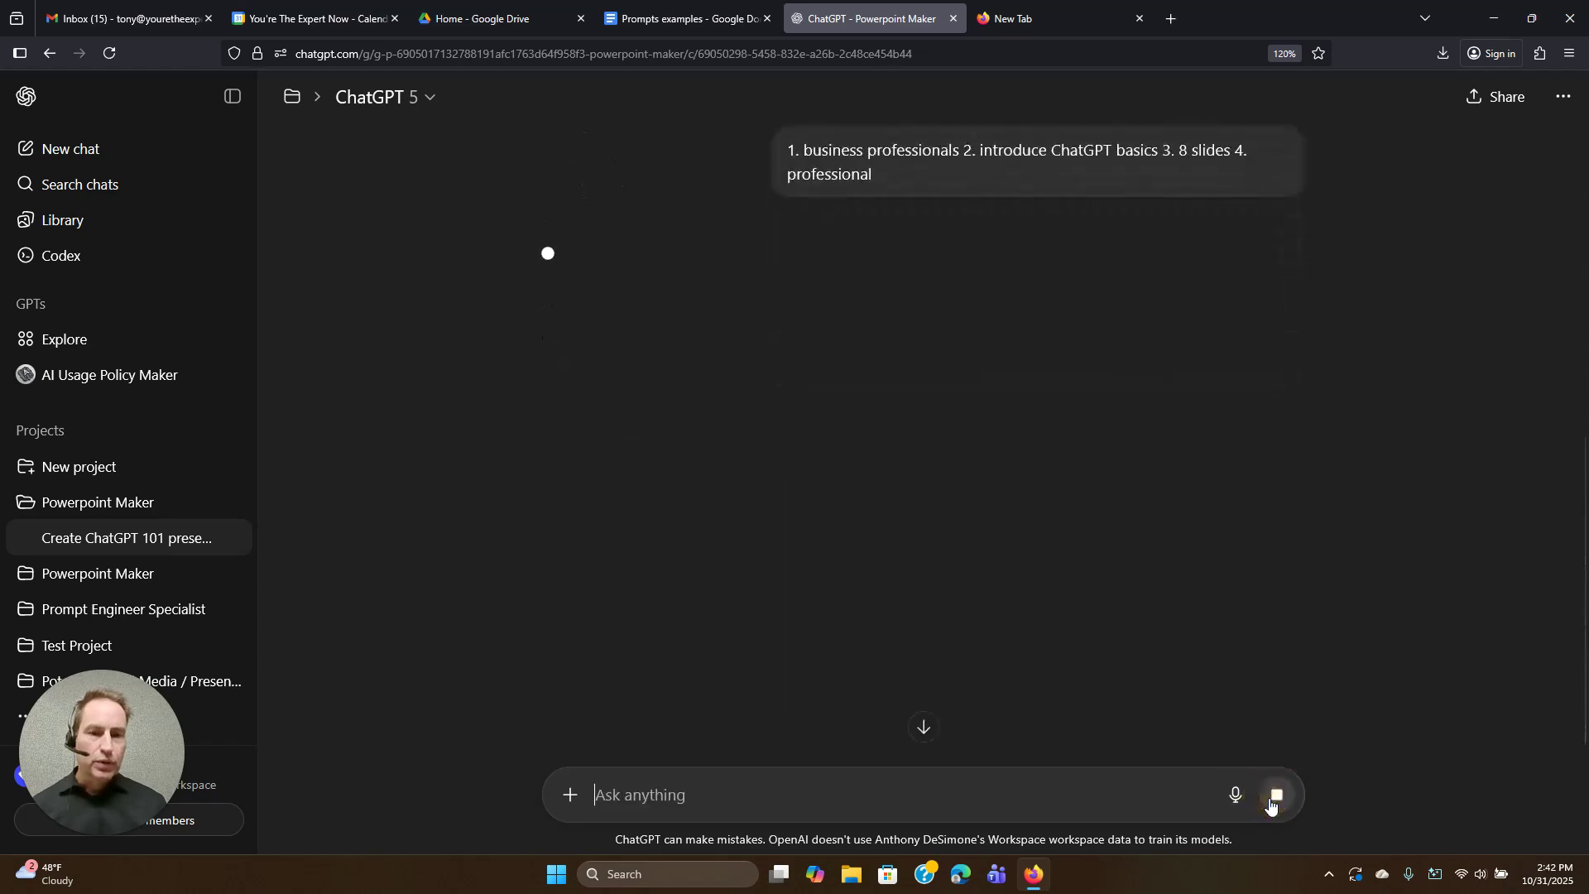
{"action": "scroll", "coordinate": [780, 406], "scroll_direction": "down", "scroll_amount": 3}
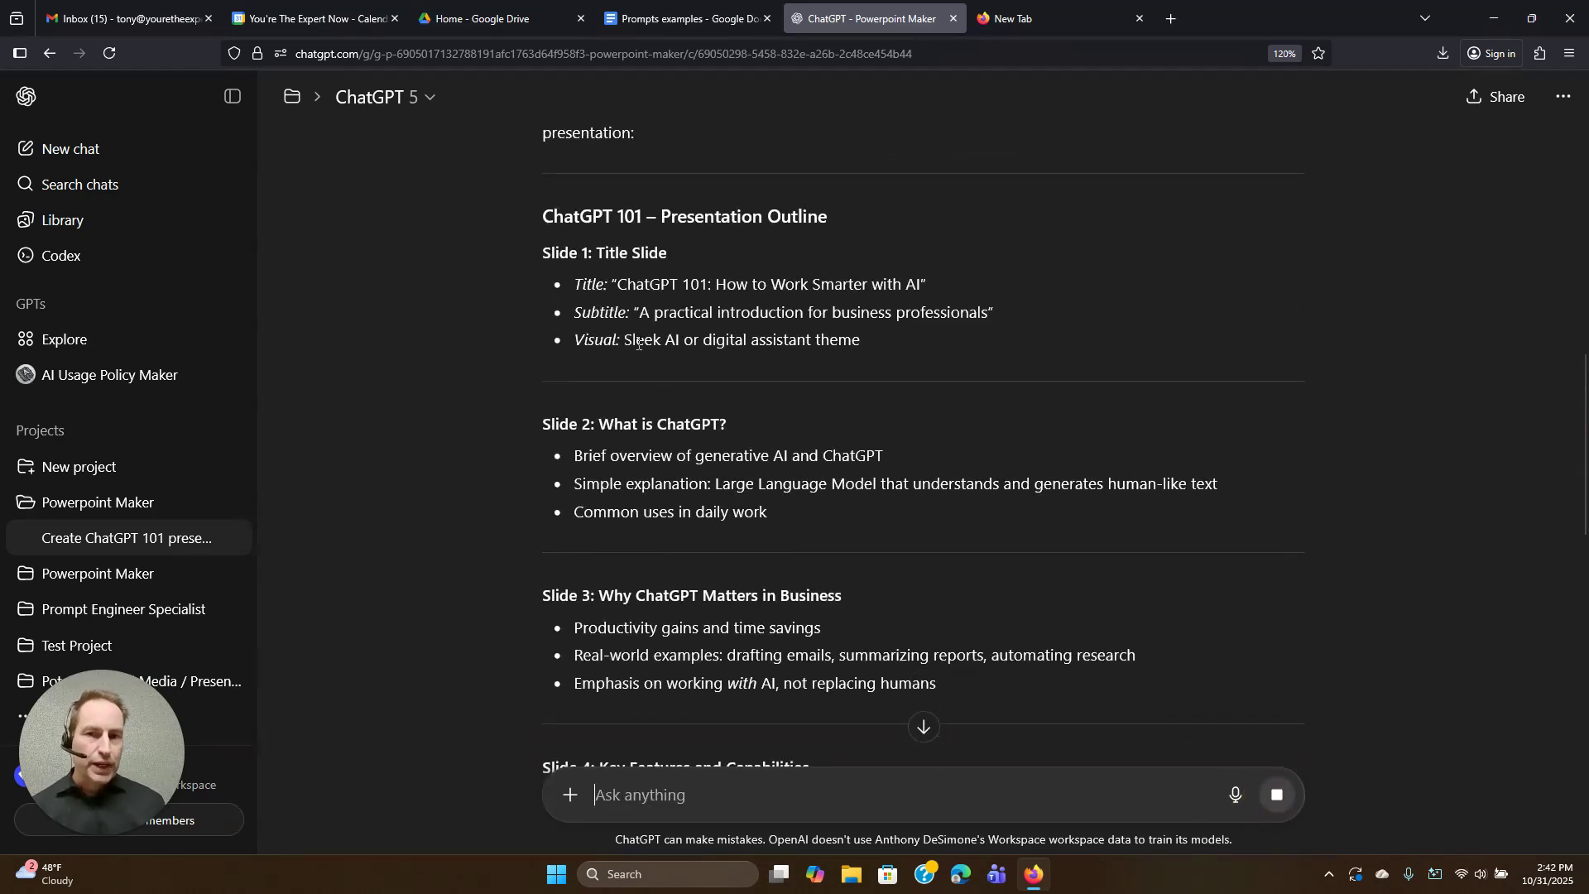
{"action": "scroll", "coordinate": [708, 320], "scroll_direction": "down", "scroll_amount": 7}
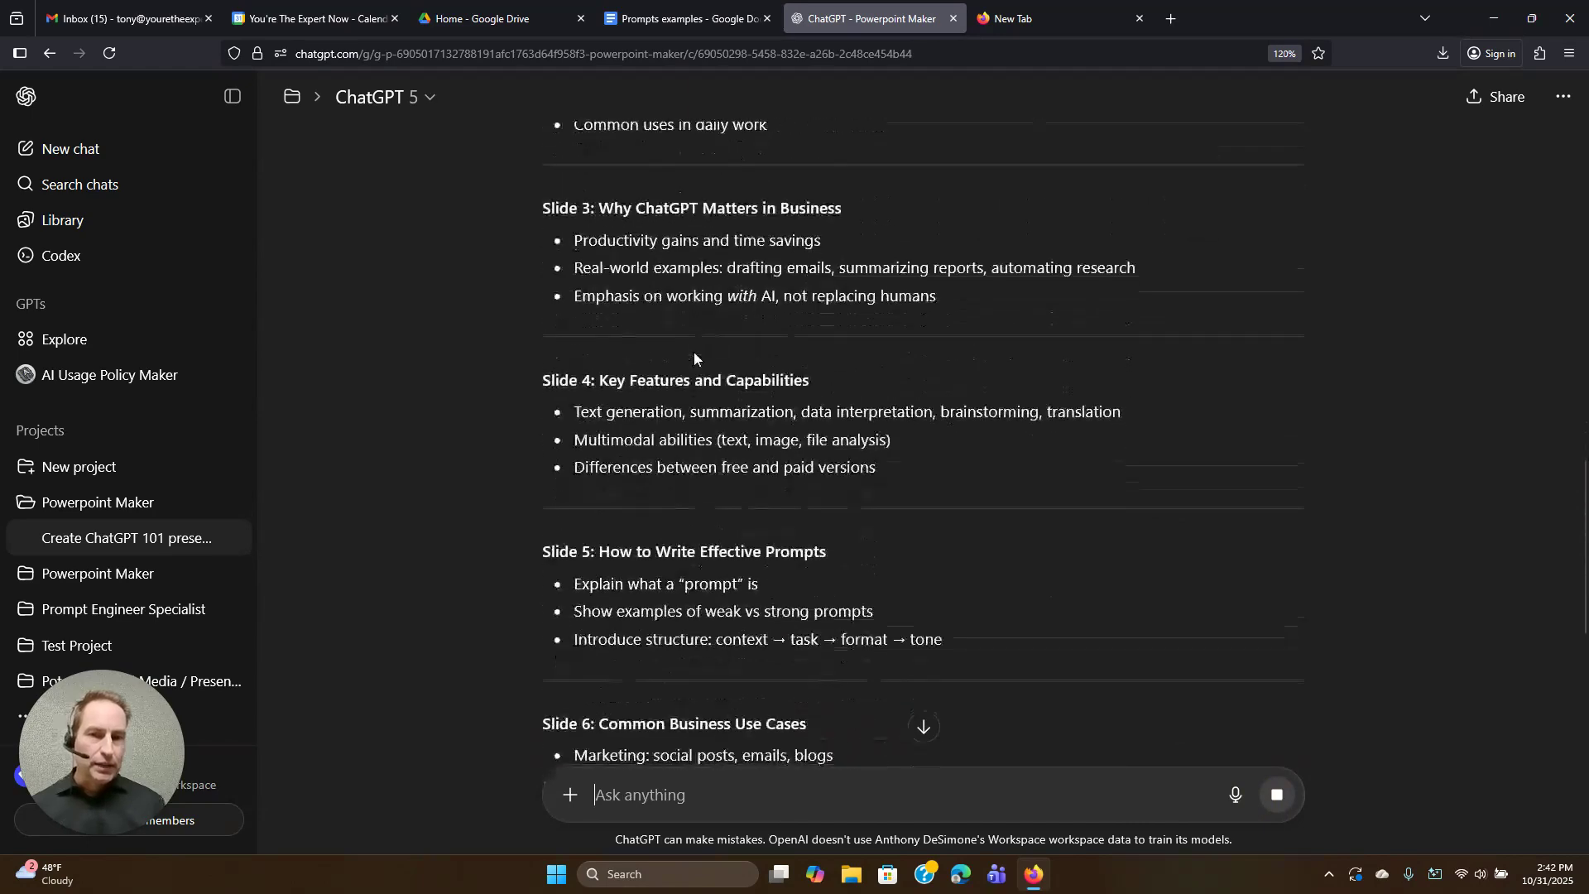
{"action": "scroll", "coordinate": [683, 458], "scroll_direction": "down", "scroll_amount": 3}
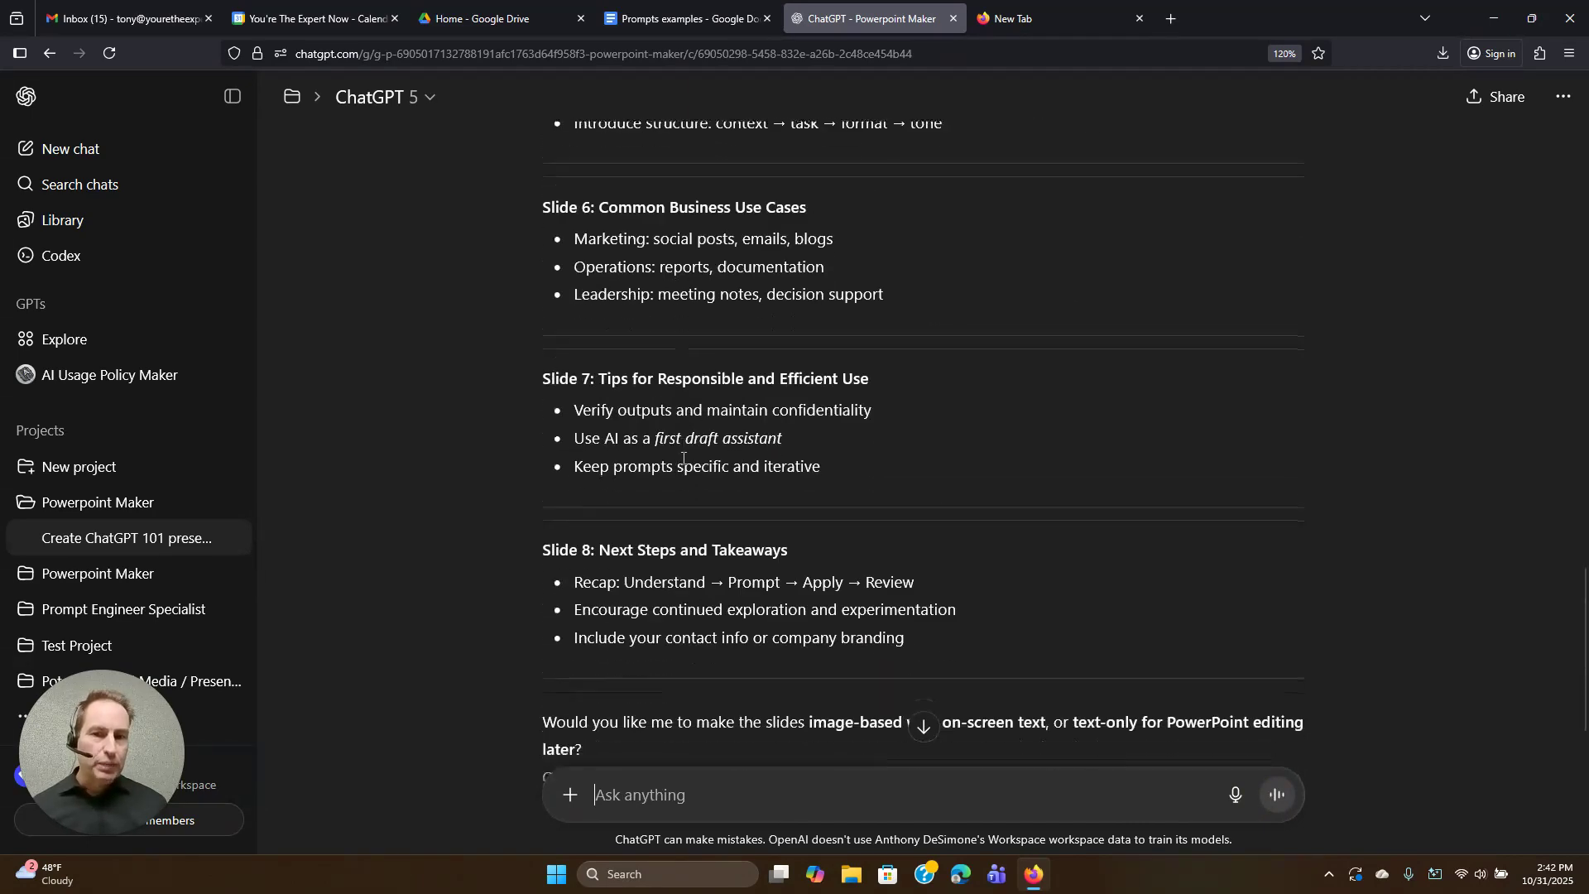
{"action": "scroll", "coordinate": [683, 458], "scroll_direction": "down", "scroll_amount": 2}
{"action": "scroll", "coordinate": [682, 457], "scroll_direction": "up", "scroll_amount": 10}
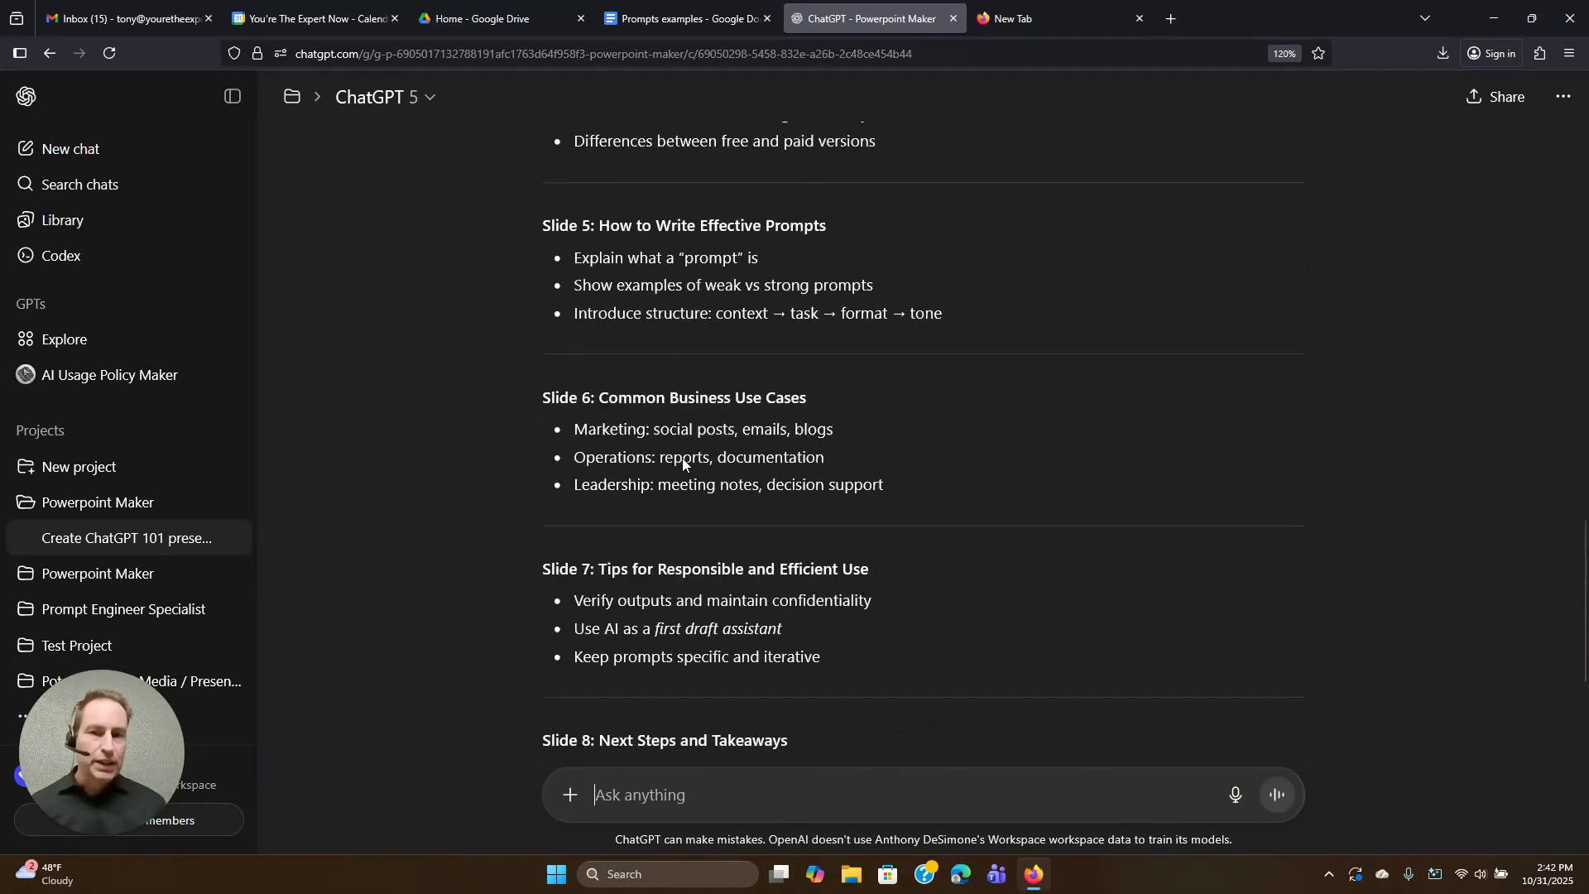
{"action": "scroll", "coordinate": [682, 458], "scroll_direction": "up", "scroll_amount": 3}
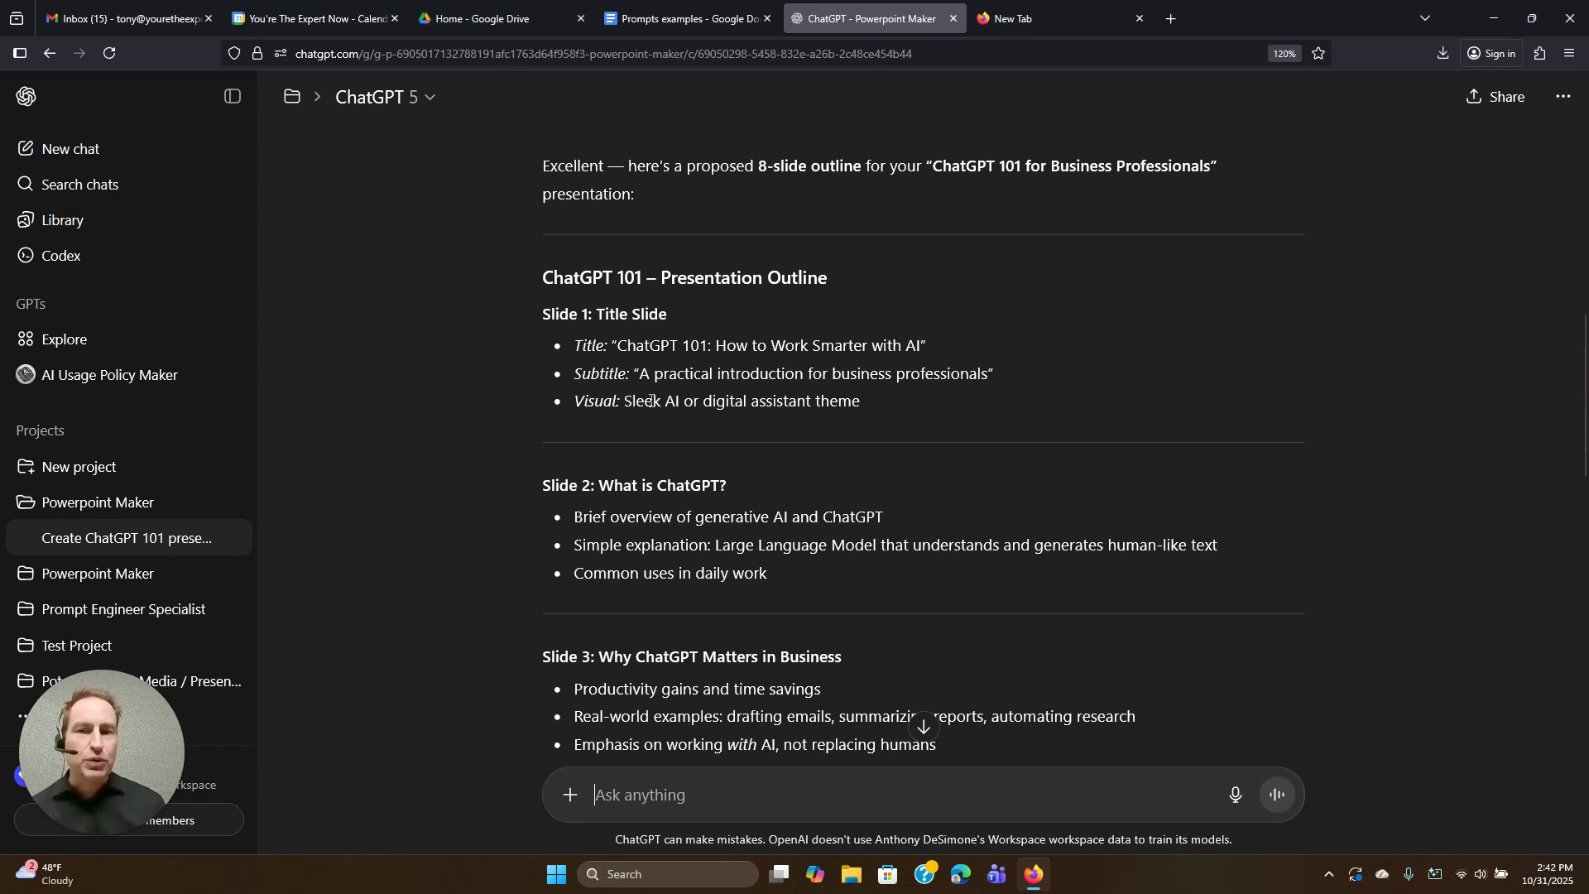
{"action": "scroll", "coordinate": [650, 400], "scroll_direction": "down", "scroll_amount": 2}
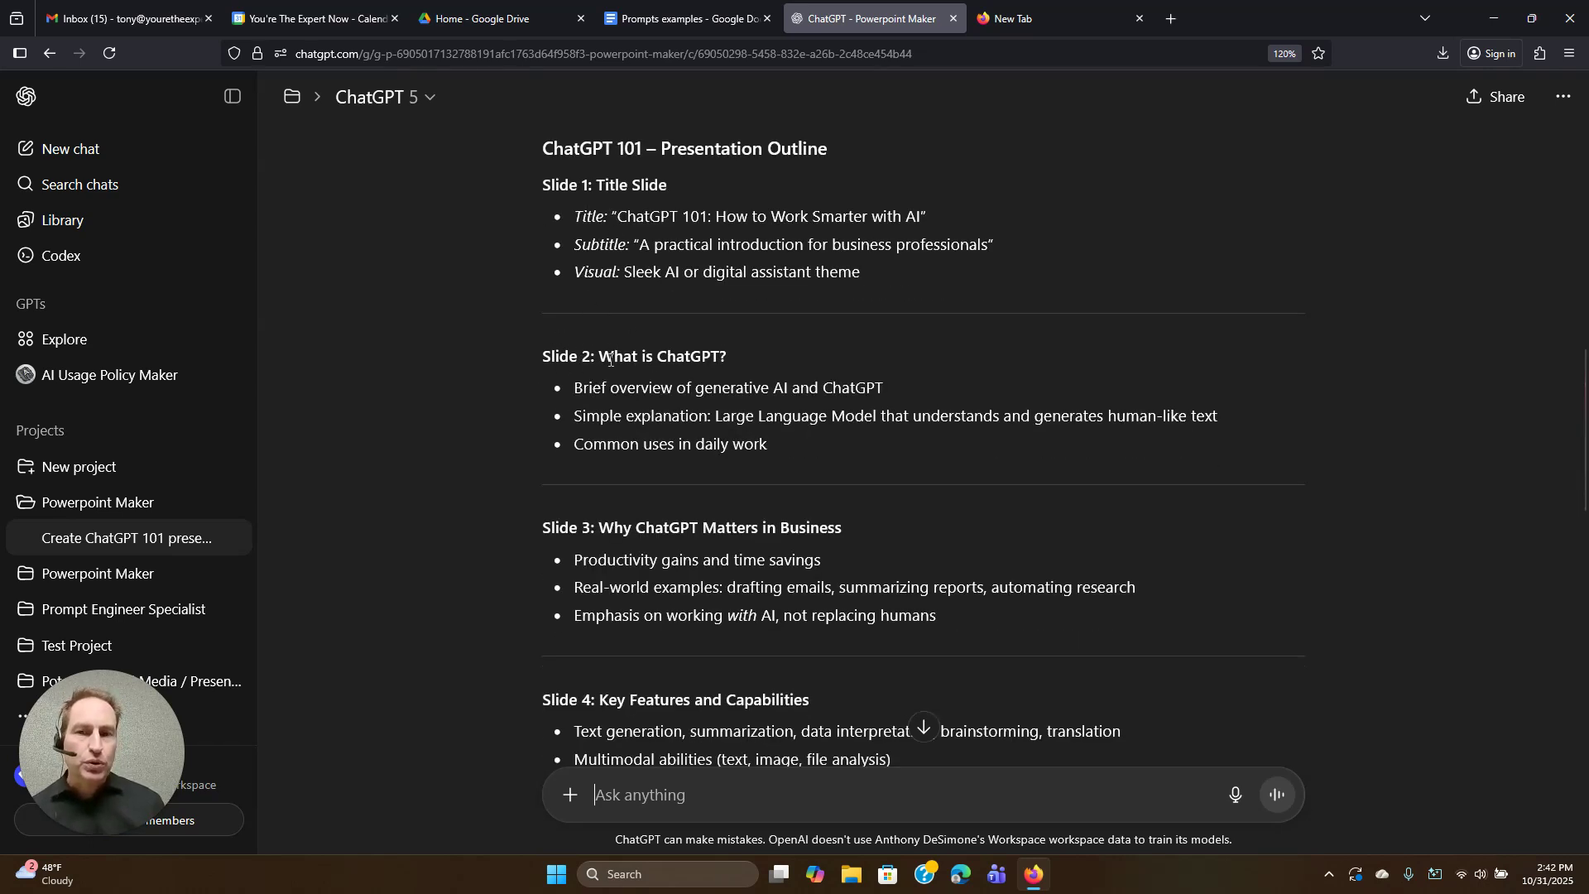
{"action": "scroll", "coordinate": [590, 383], "scroll_direction": "down", "scroll_amount": 4}
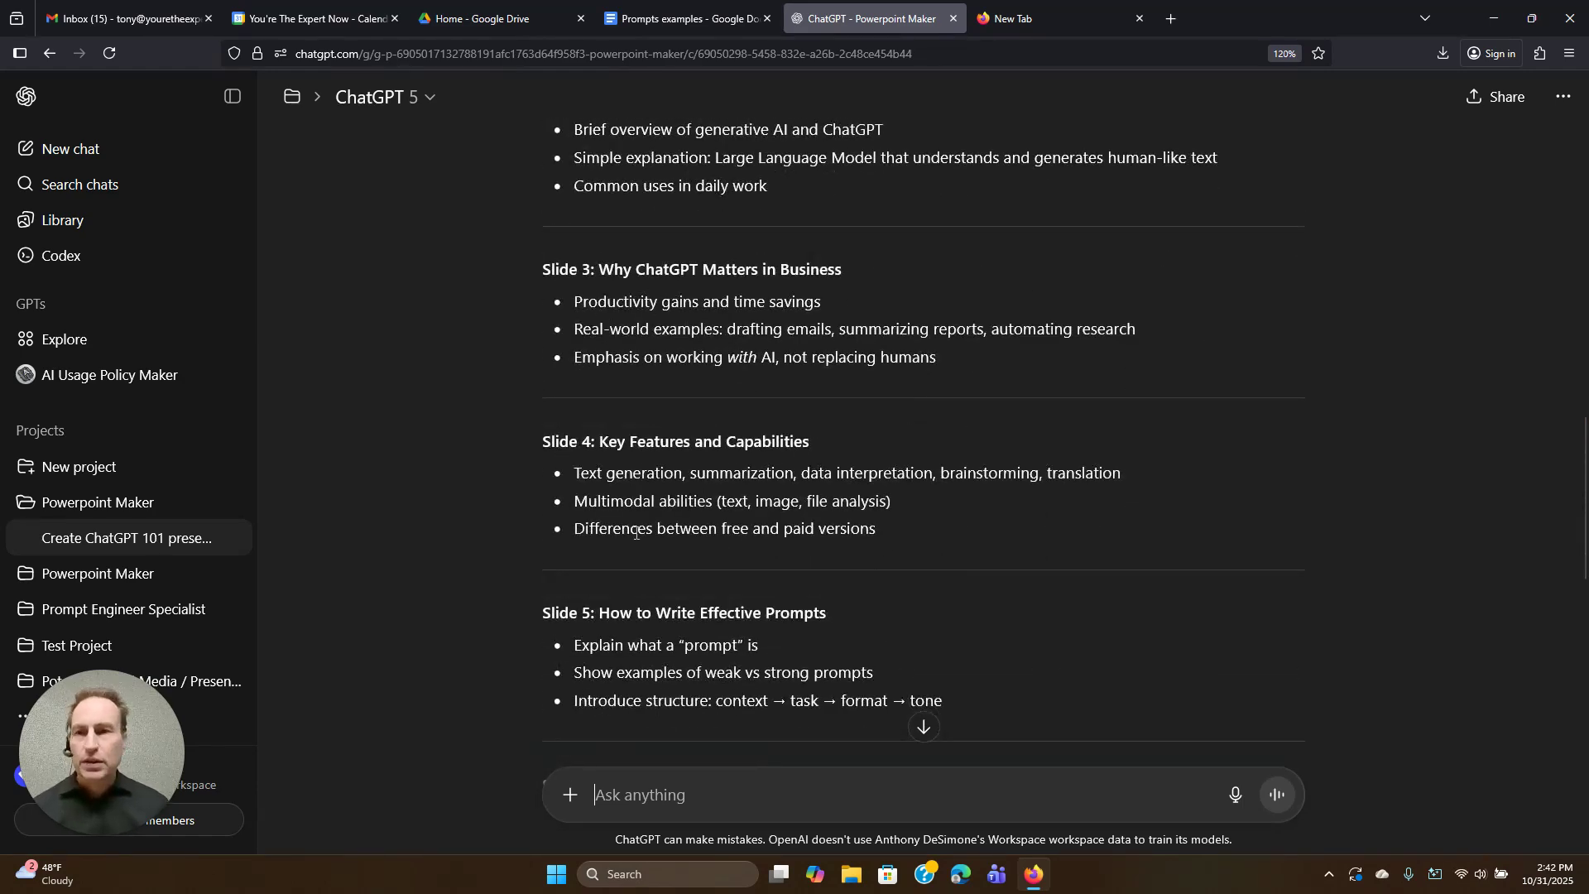
{"action": "scroll", "coordinate": [665, 406], "scroll_direction": "up", "scroll_amount": 6}
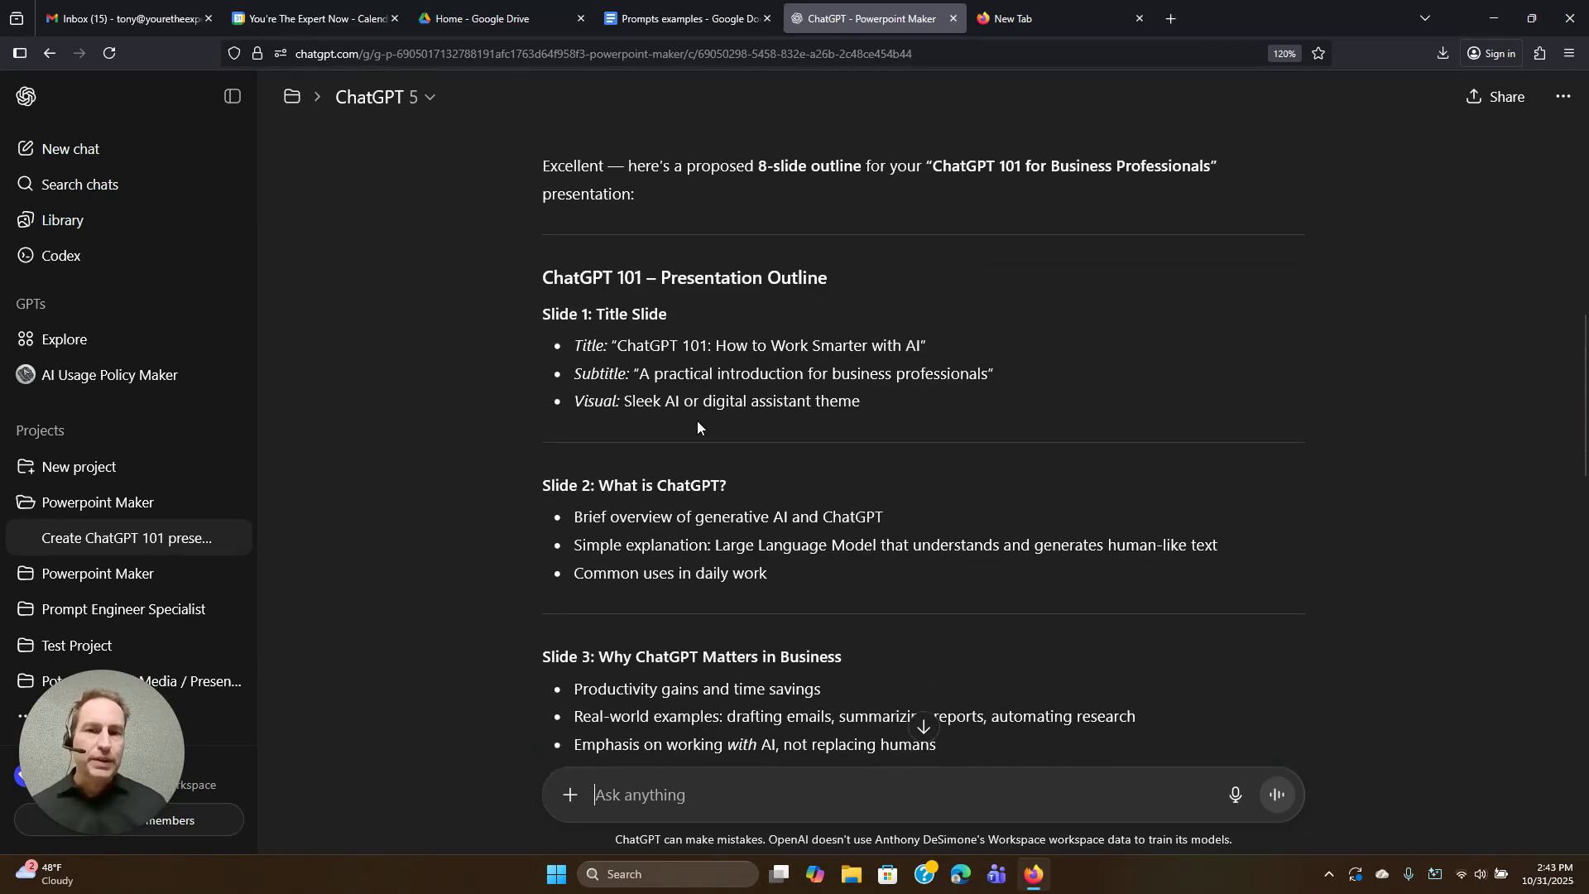
{"action": "scroll", "coordinate": [696, 420], "scroll_direction": "down", "scroll_amount": 8}
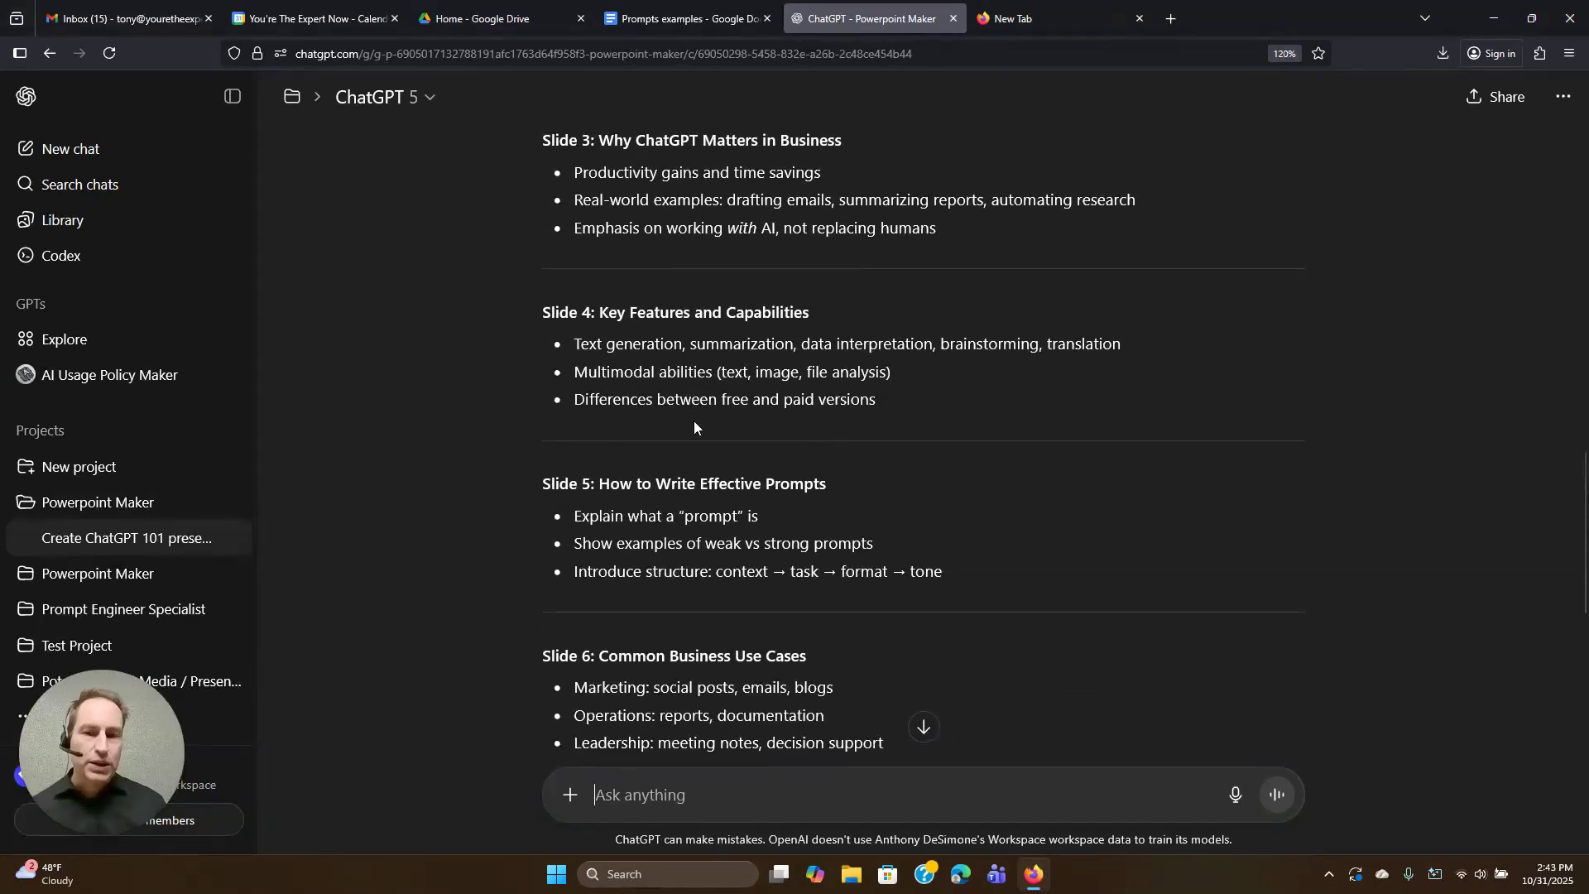
{"action": "scroll", "coordinate": [694, 421], "scroll_direction": "down", "scroll_amount": 6}
{"action": "type", "text": "add a slide on the history of ChatGPT"}
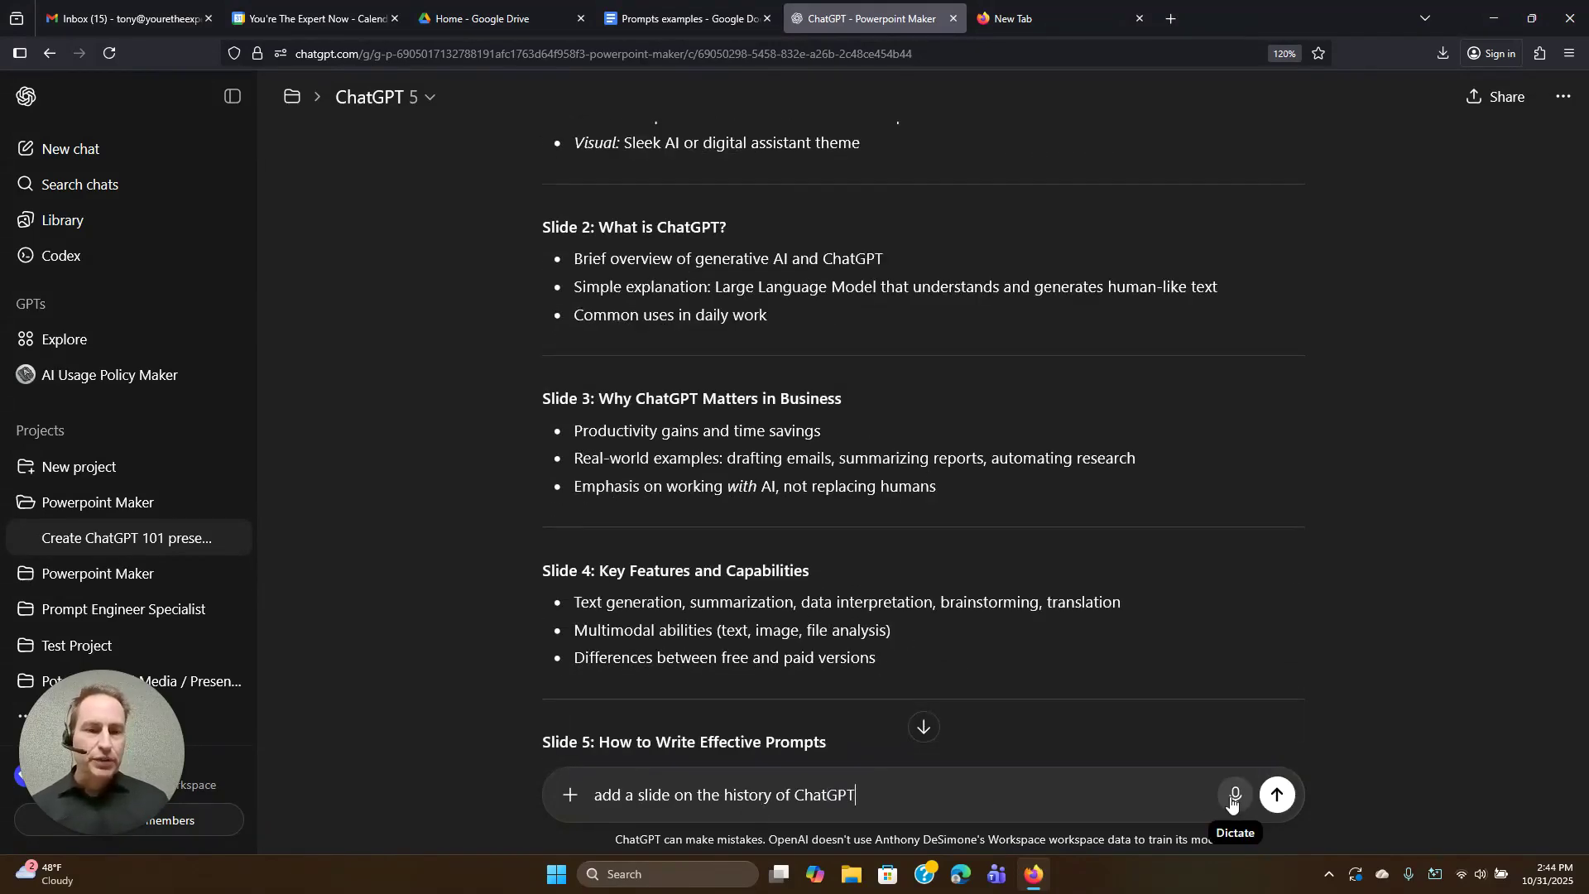
{"action": "left_click", "coordinate": [1276, 795]}
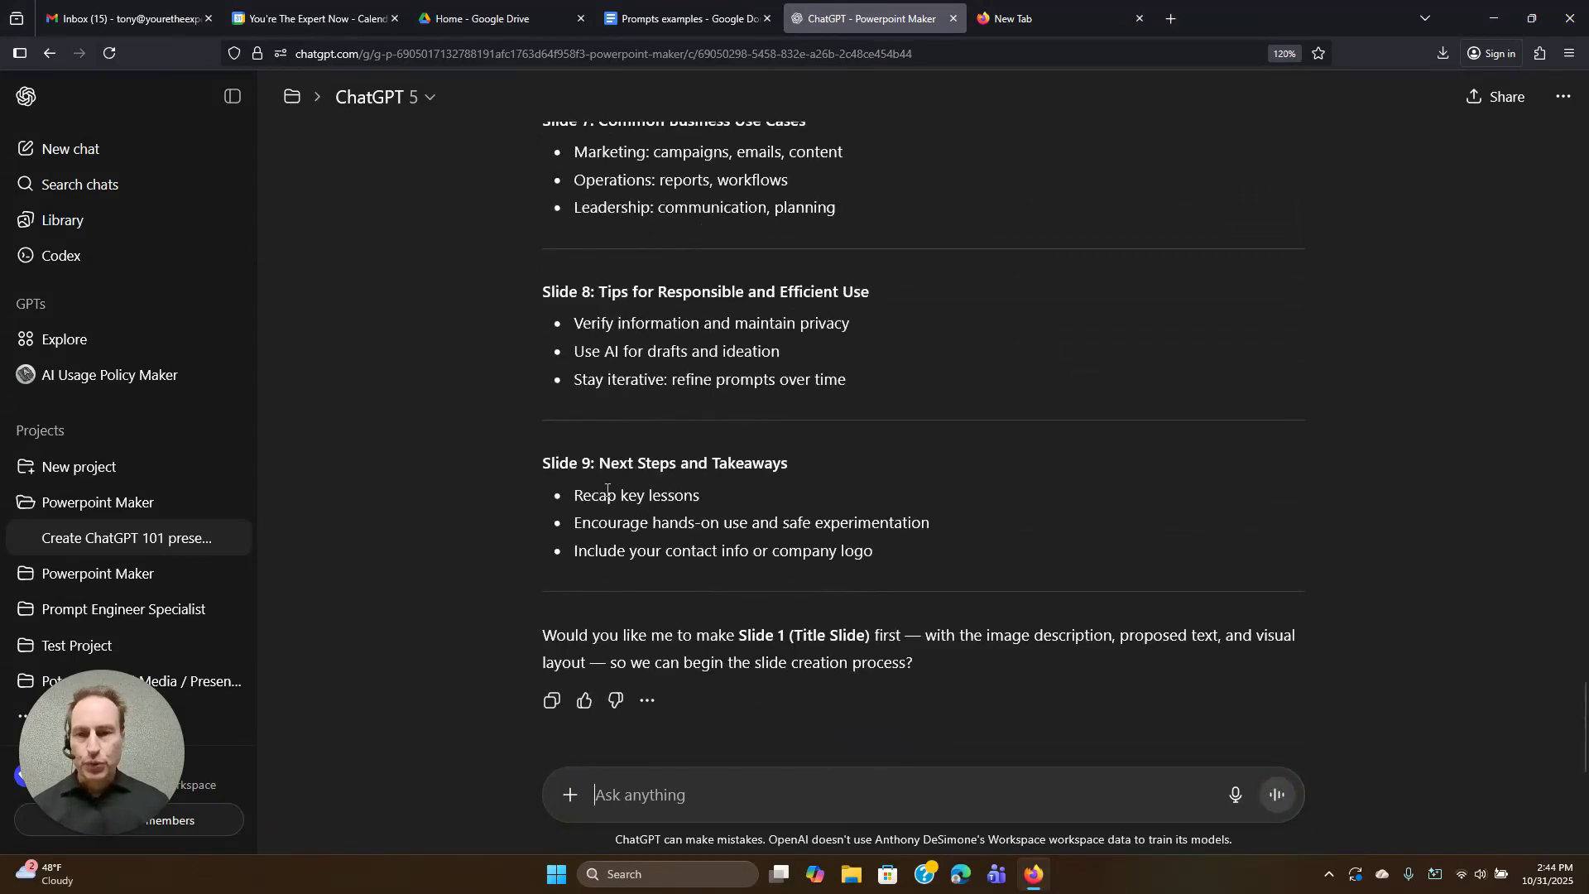
{"action": "scroll", "coordinate": [608, 490], "scroll_direction": "up", "scroll_amount": 10}
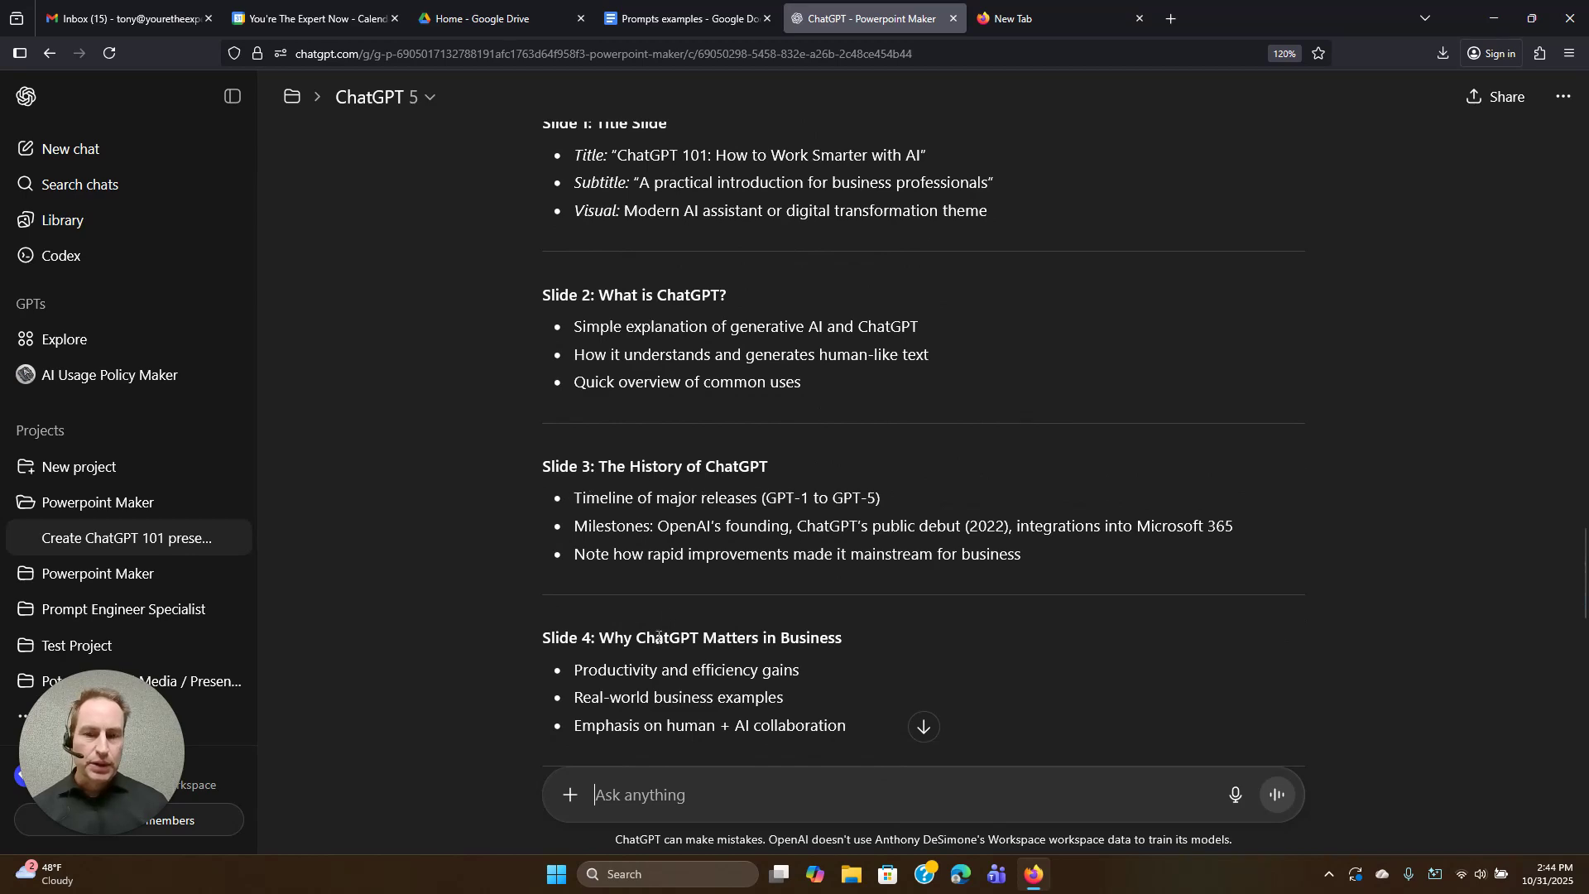
{"action": "scroll", "coordinate": [667, 599], "scroll_direction": "down", "scroll_amount": 10}
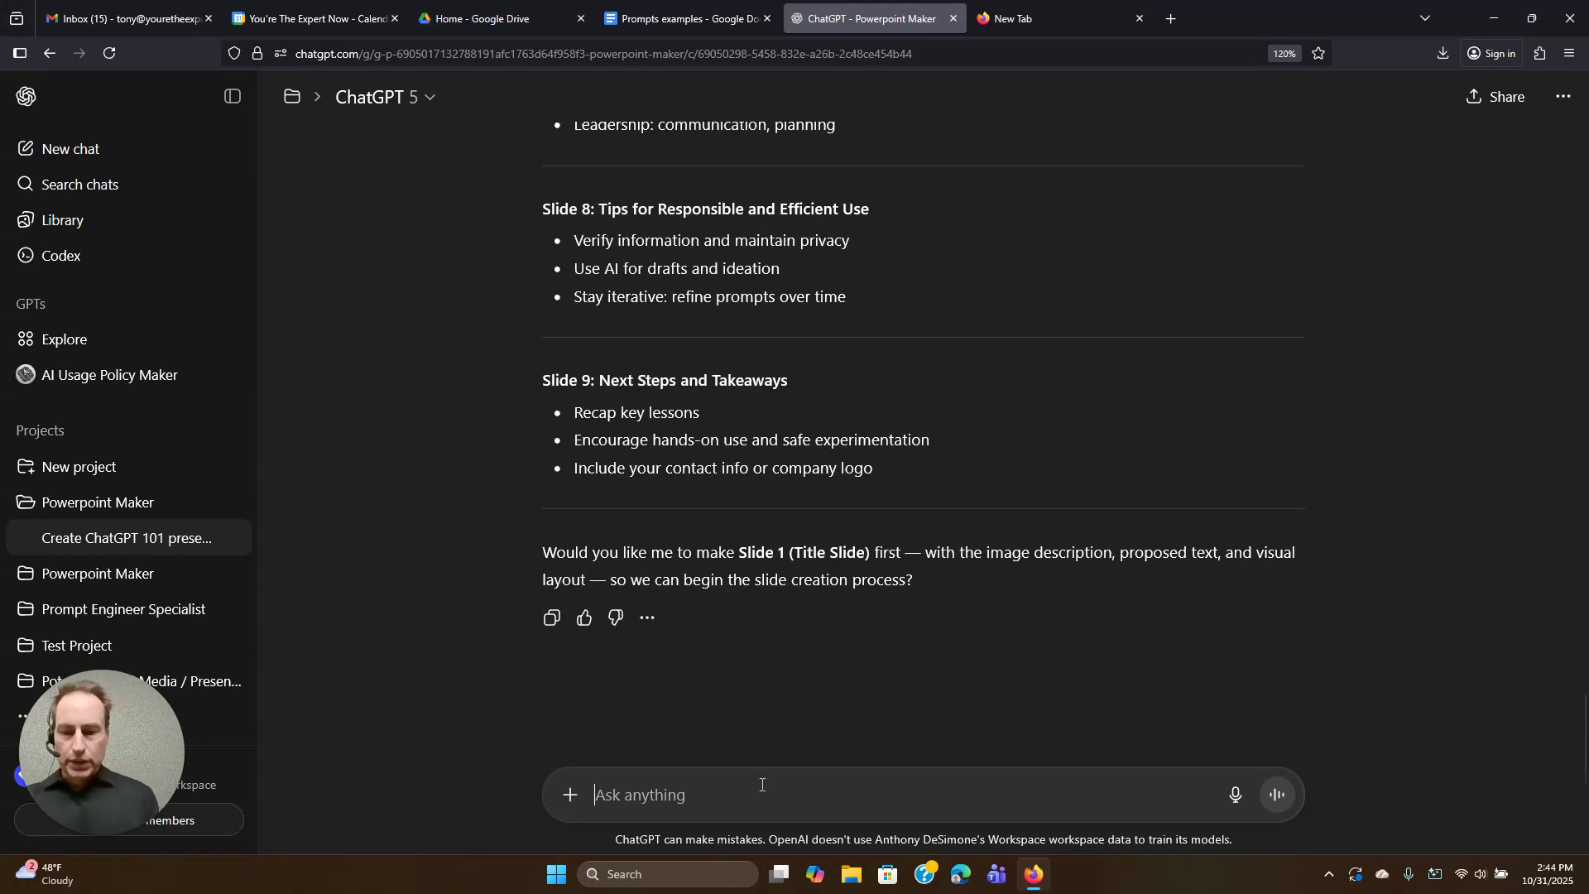
{"action": "type", "text": "yes"}
{"action": "key", "text": "Return"}
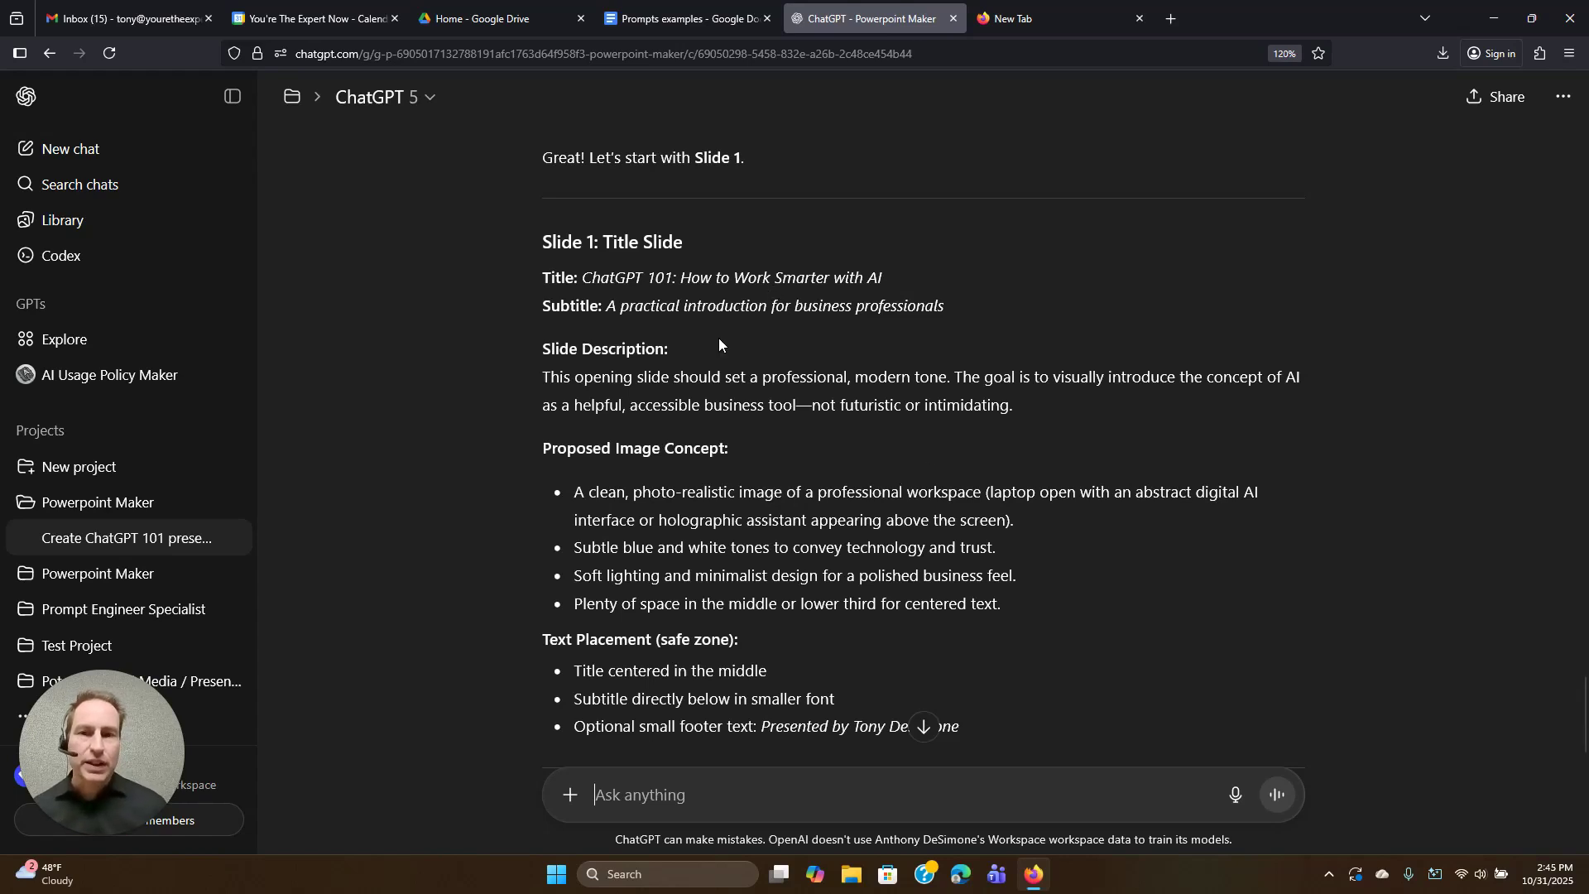
{"action": "scroll", "coordinate": [718, 341], "scroll_direction": "down", "scroll_amount": 2}
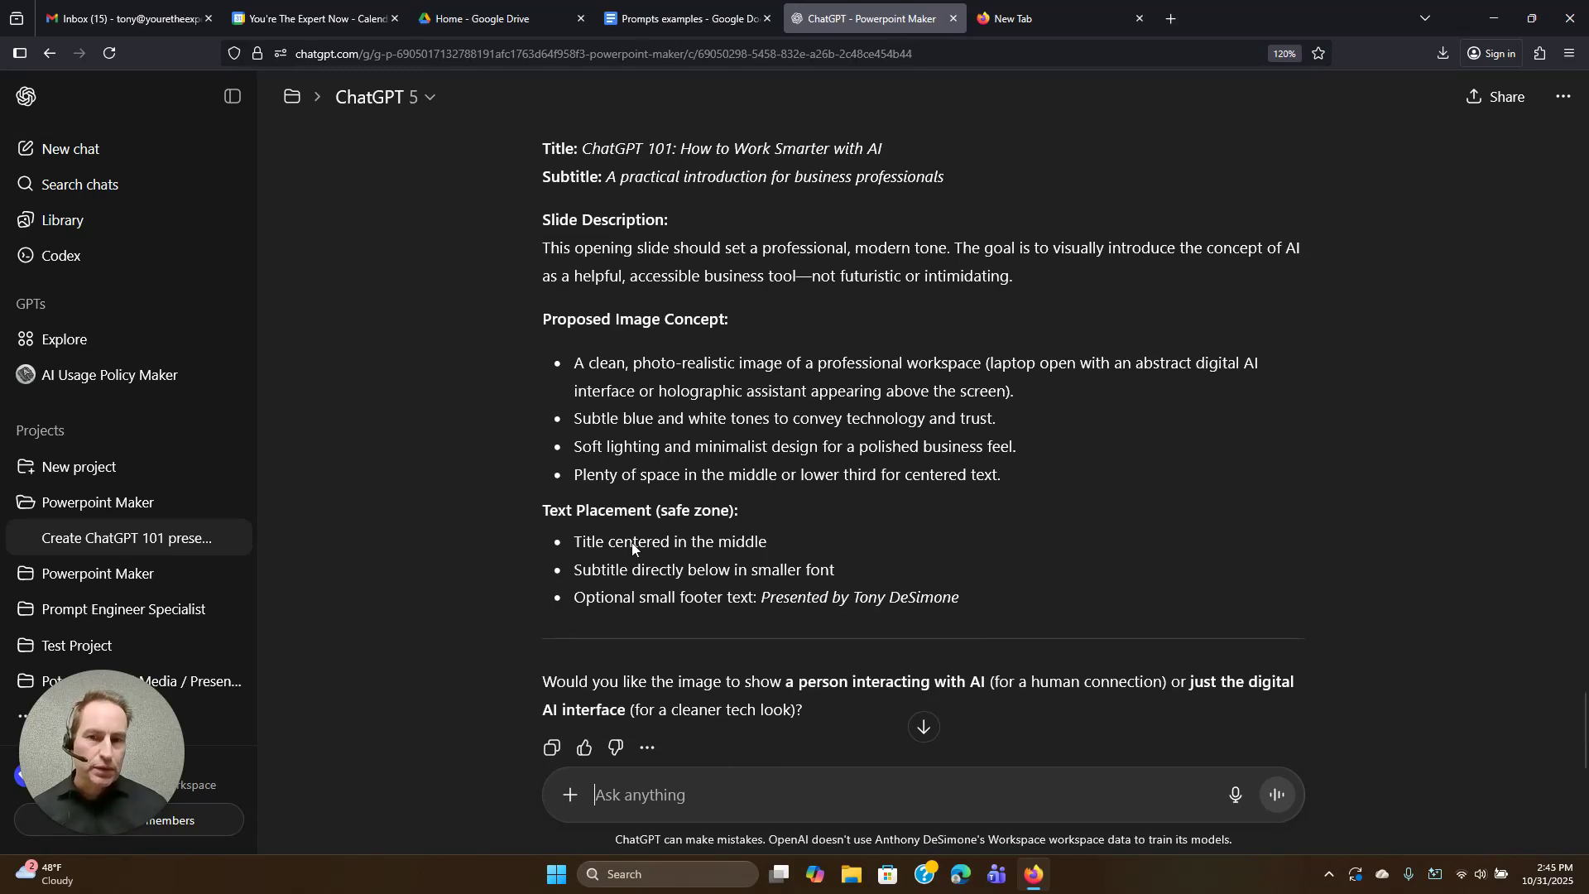
{"action": "scroll", "coordinate": [633, 548], "scroll_direction": "down", "scroll_amount": 2}
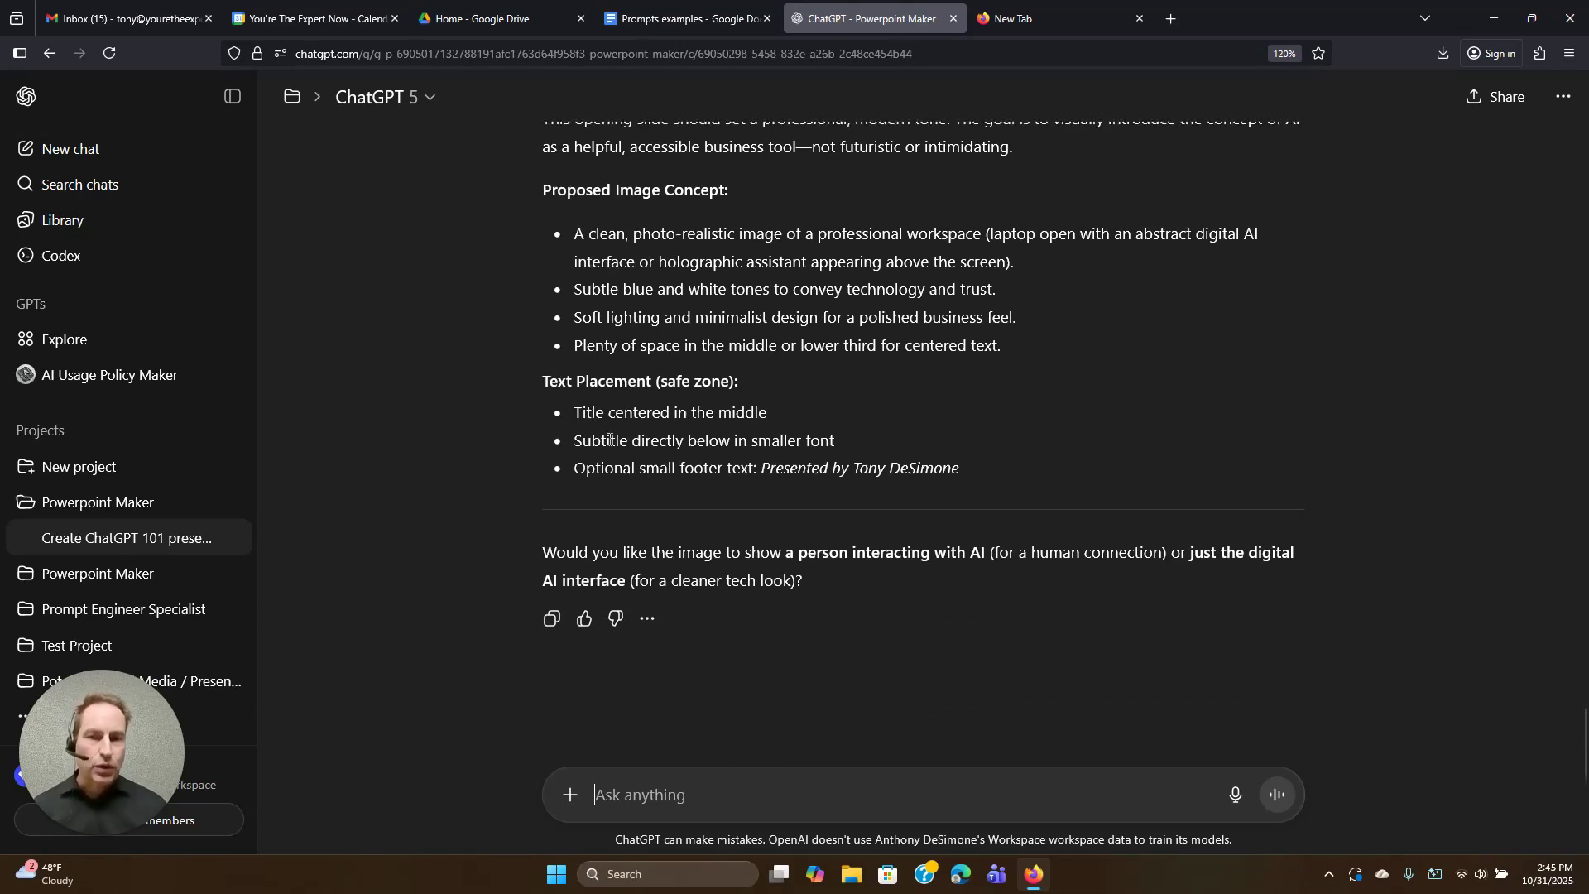
{"action": "scroll", "coordinate": [610, 440], "scroll_direction": "up", "scroll_amount": 2}
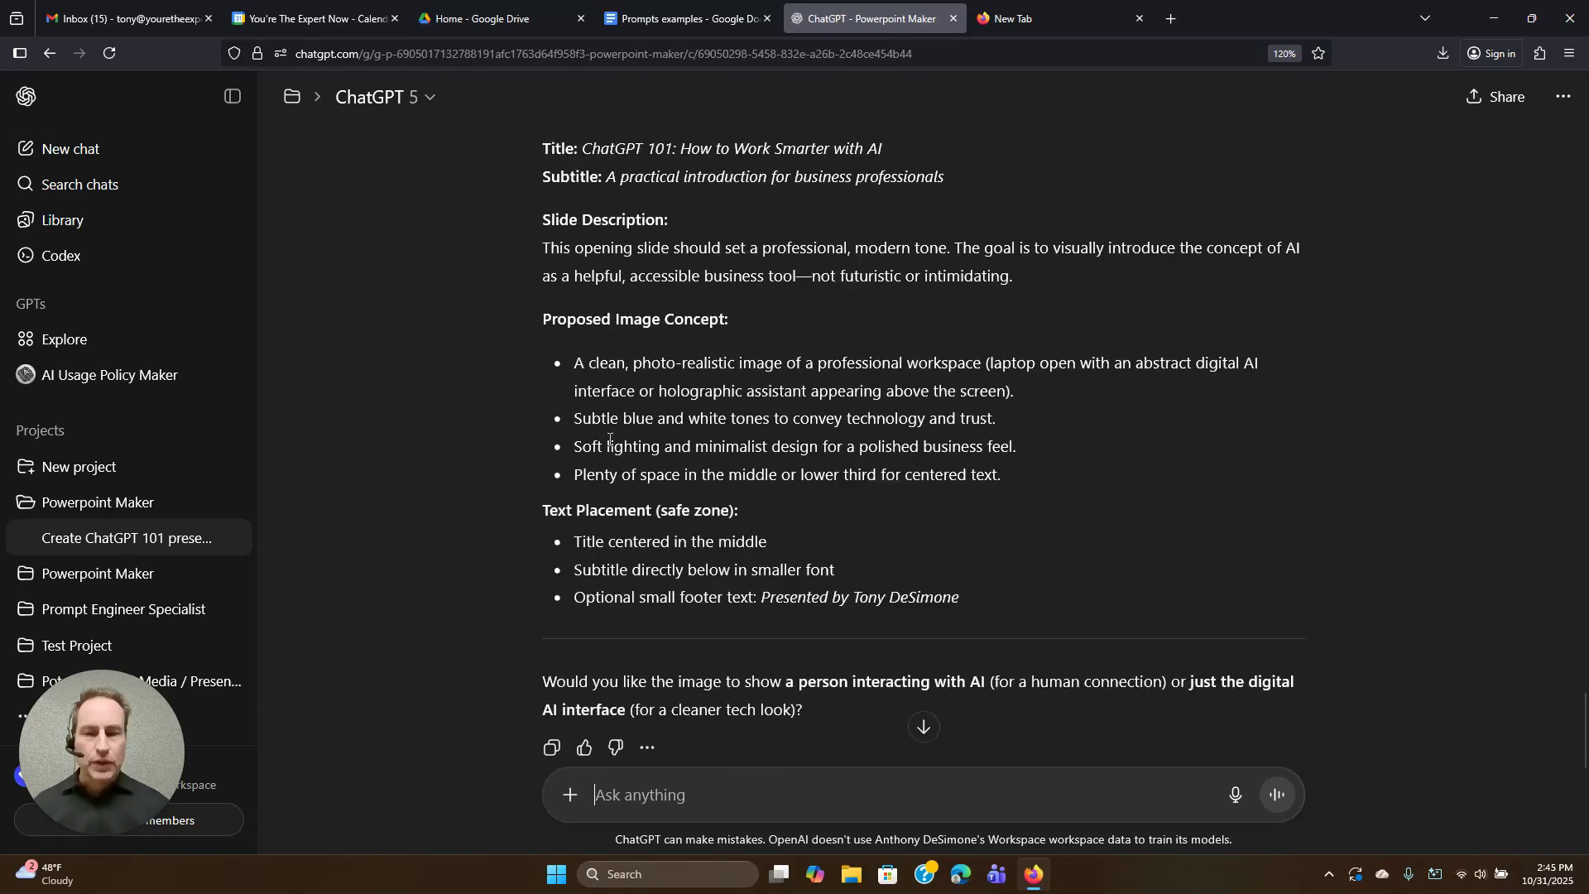
{"action": "scroll", "coordinate": [610, 440], "scroll_direction": "down", "scroll_amount": 2}
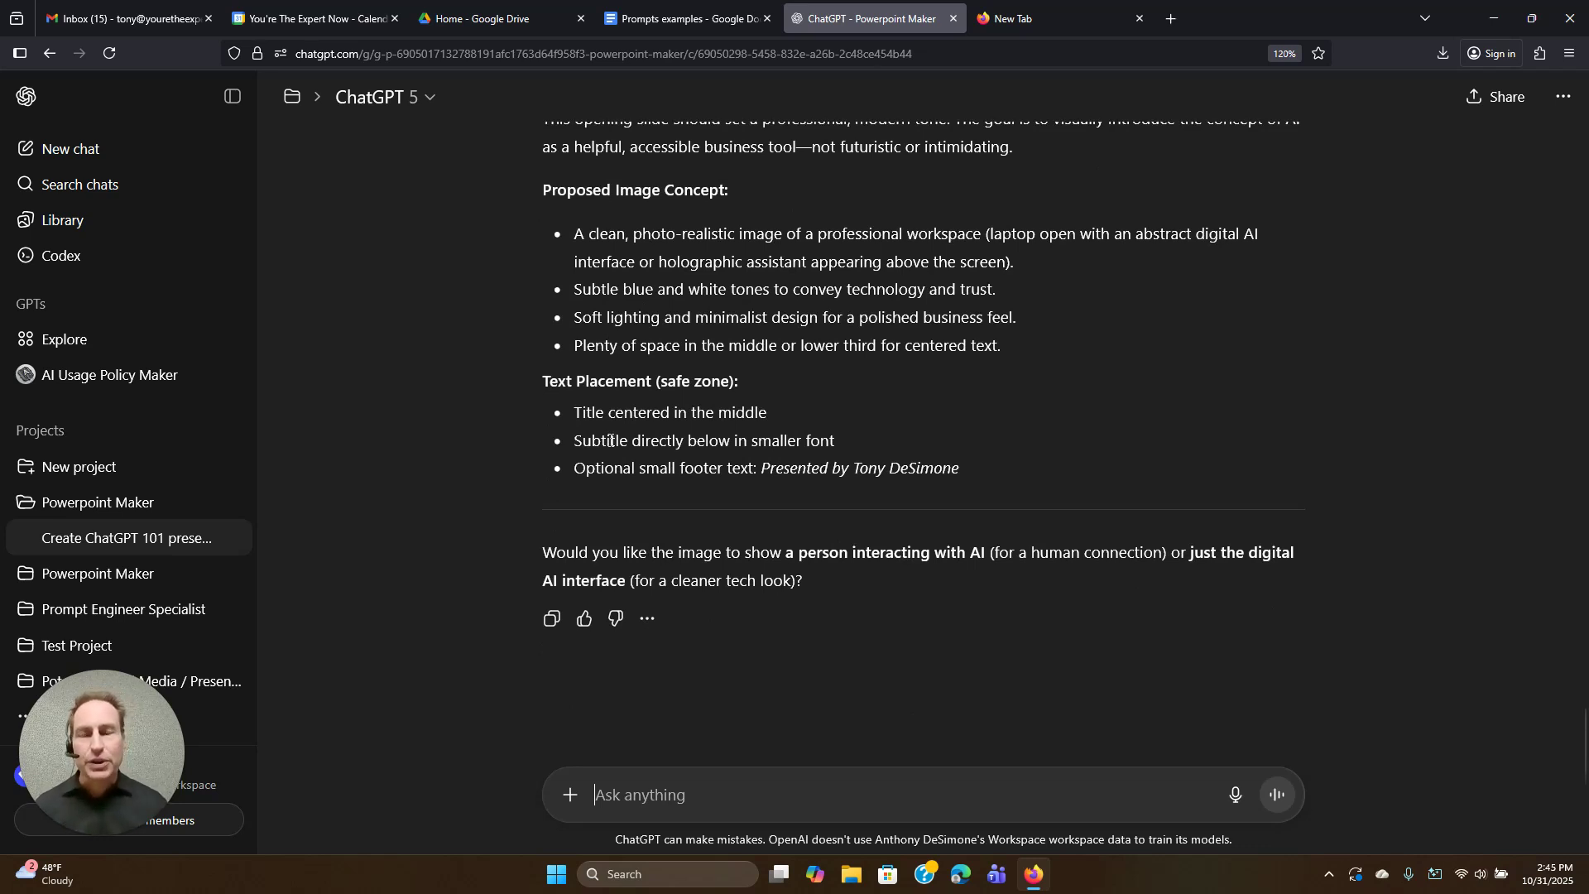
{"action": "left_click", "coordinate": [571, 799]}
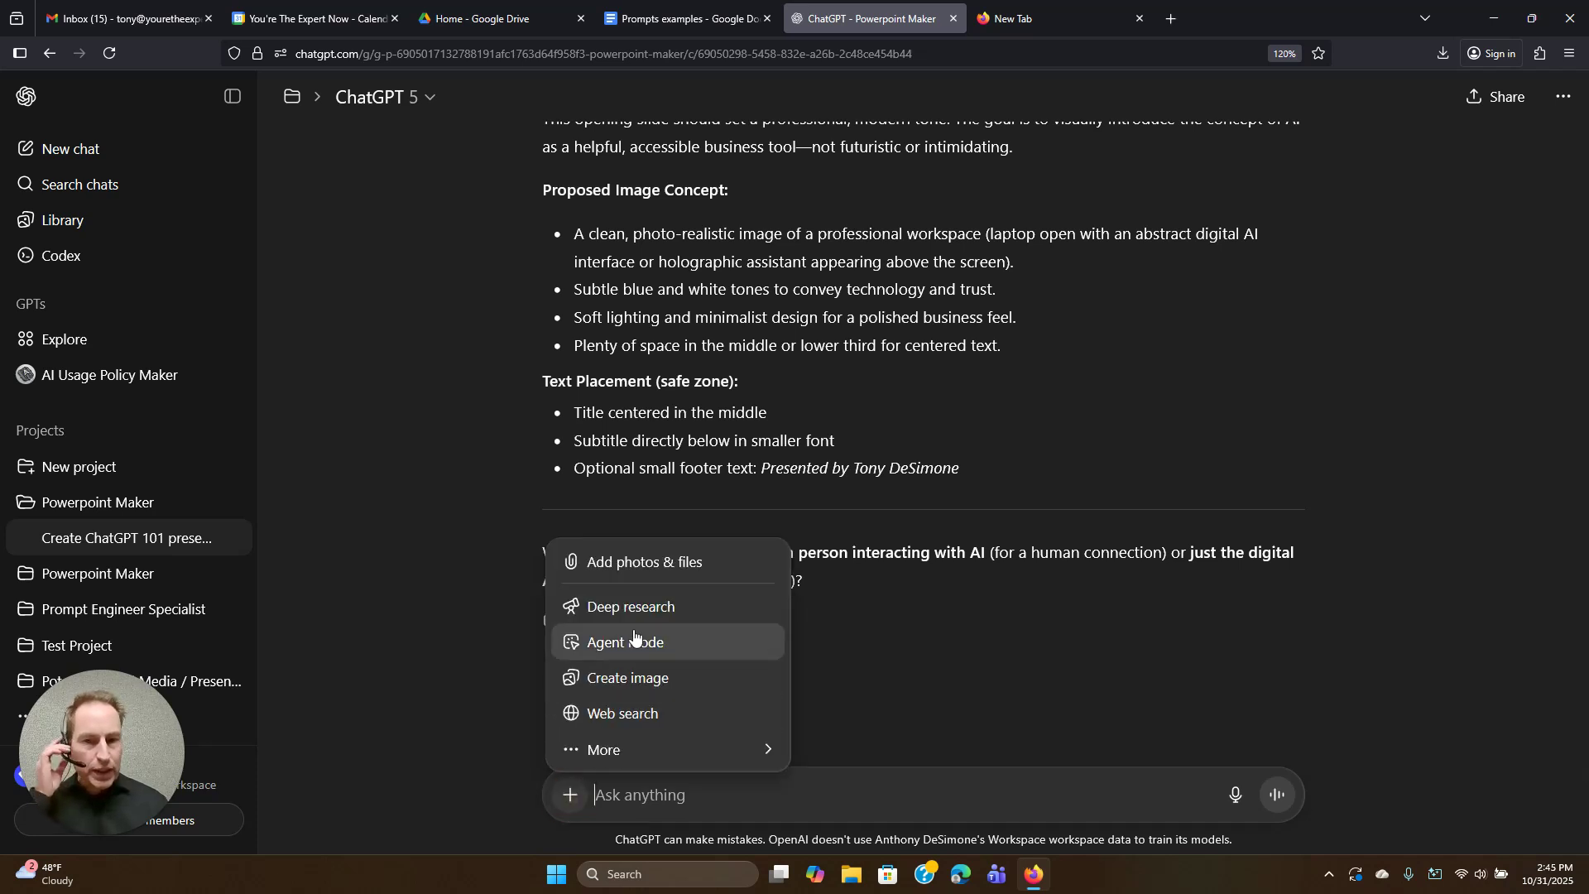
{"action": "left_click", "coordinate": [869, 593]}
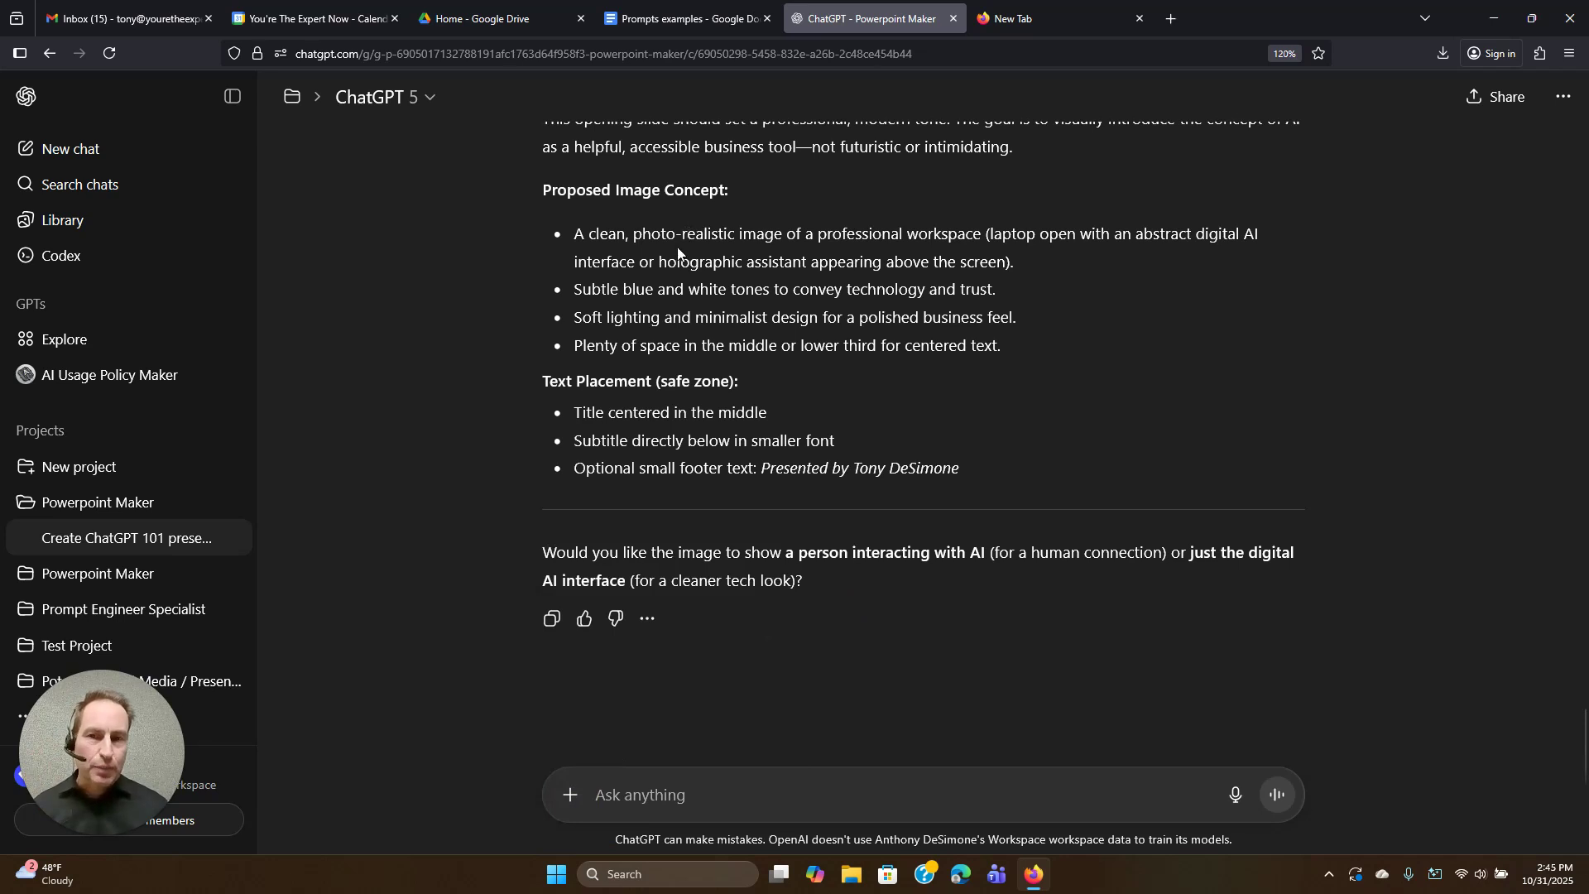
{"action": "scroll", "coordinate": [677, 247], "scroll_direction": "up", "scroll_amount": 2}
{"action": "scroll", "coordinate": [672, 382], "scroll_direction": "up", "scroll_amount": 2}
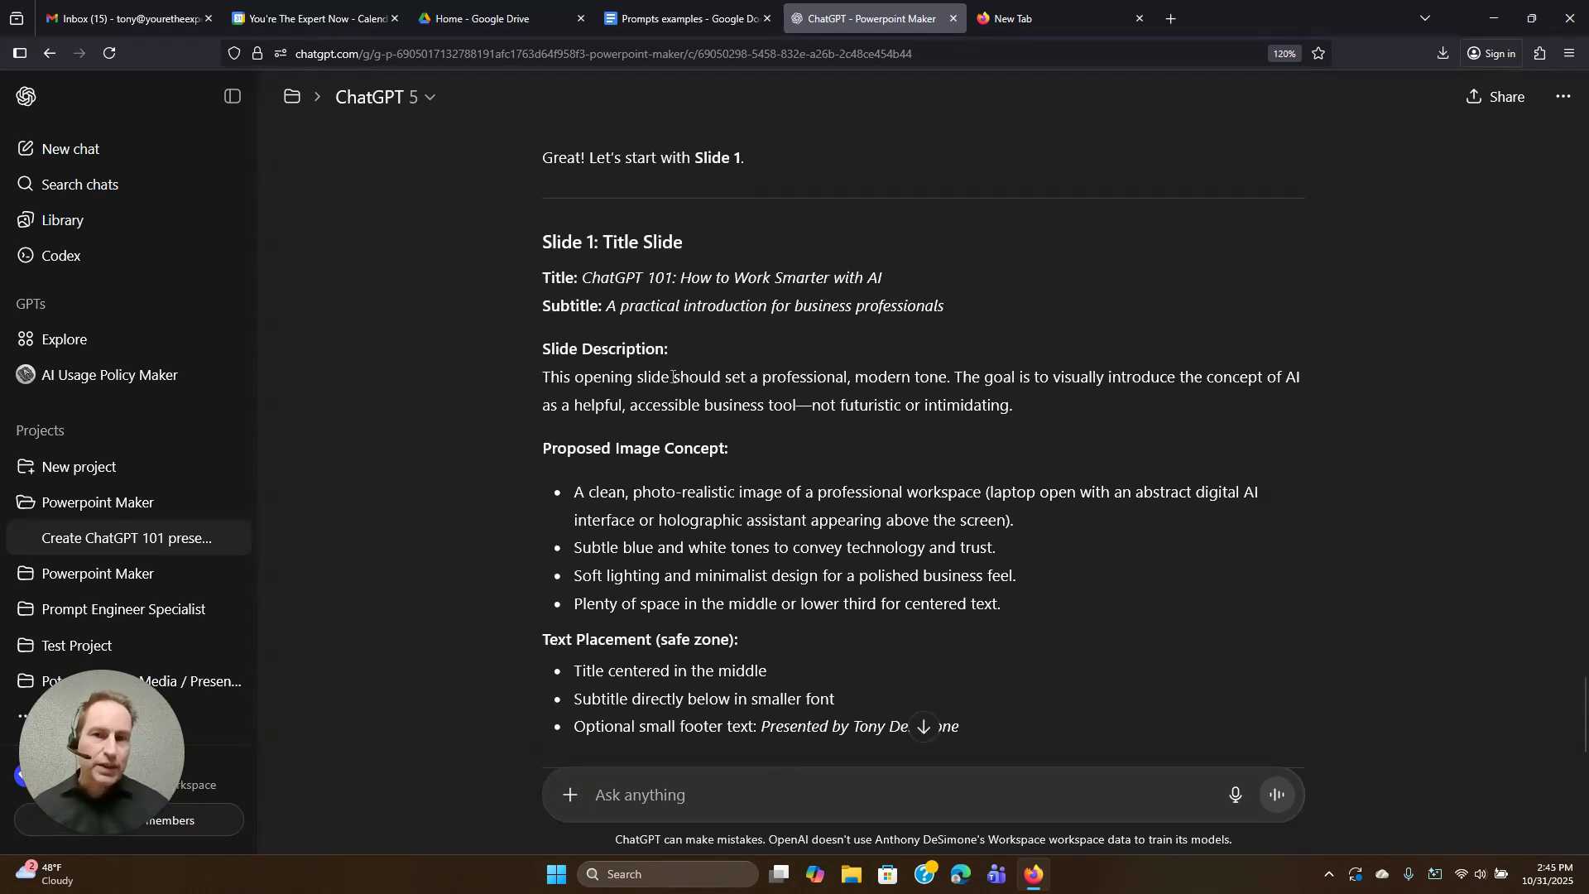
{"action": "scroll", "coordinate": [634, 356], "scroll_direction": "down", "scroll_amount": 2}
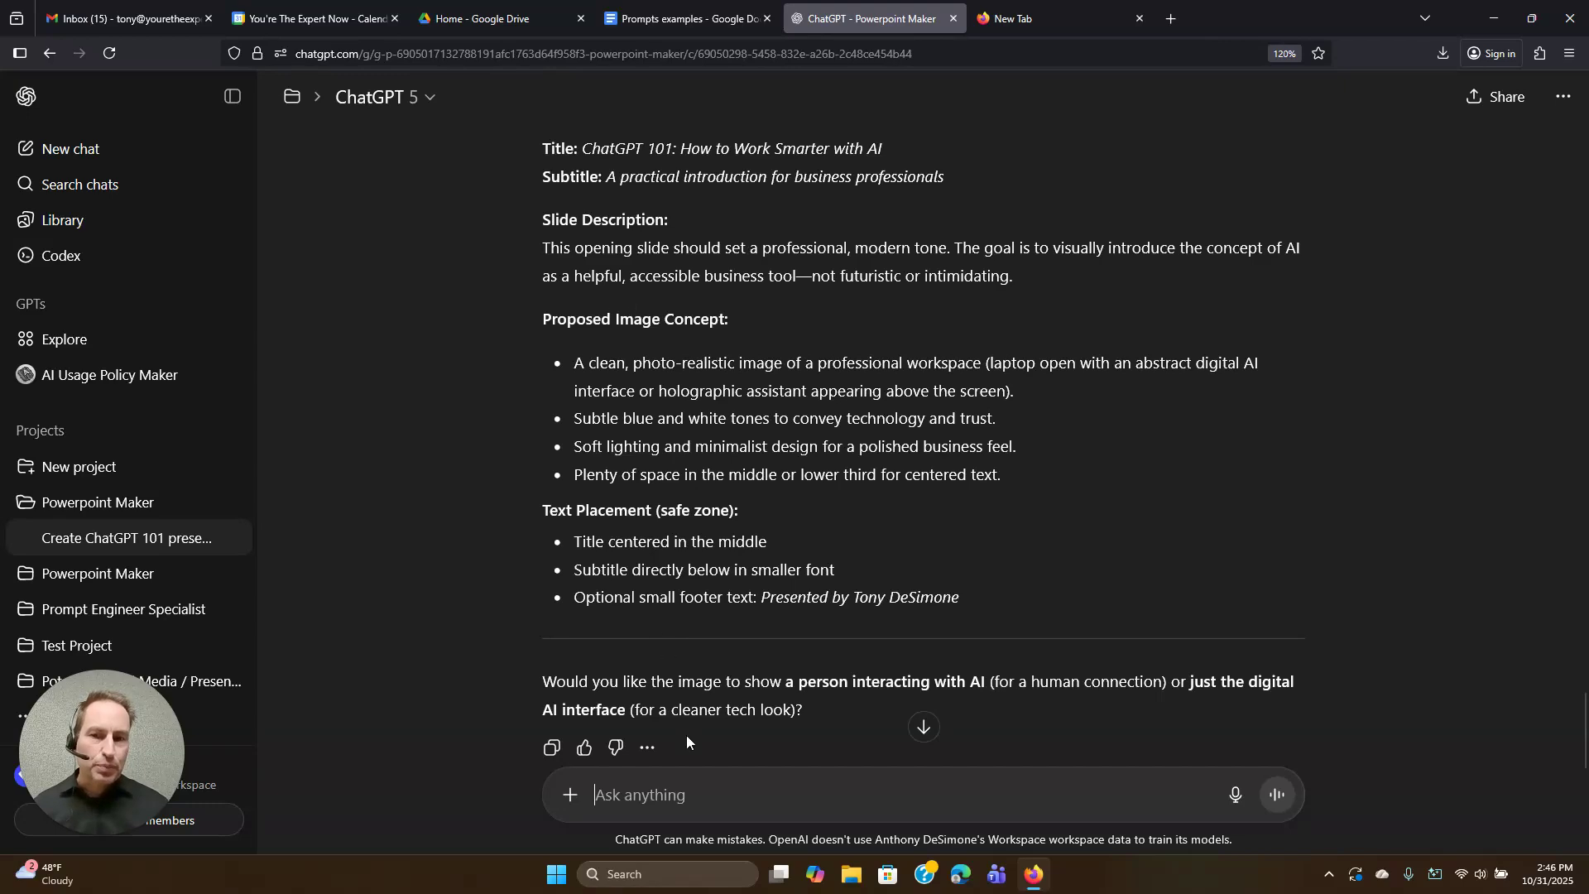
{"action": "left_click", "coordinate": [704, 803]}
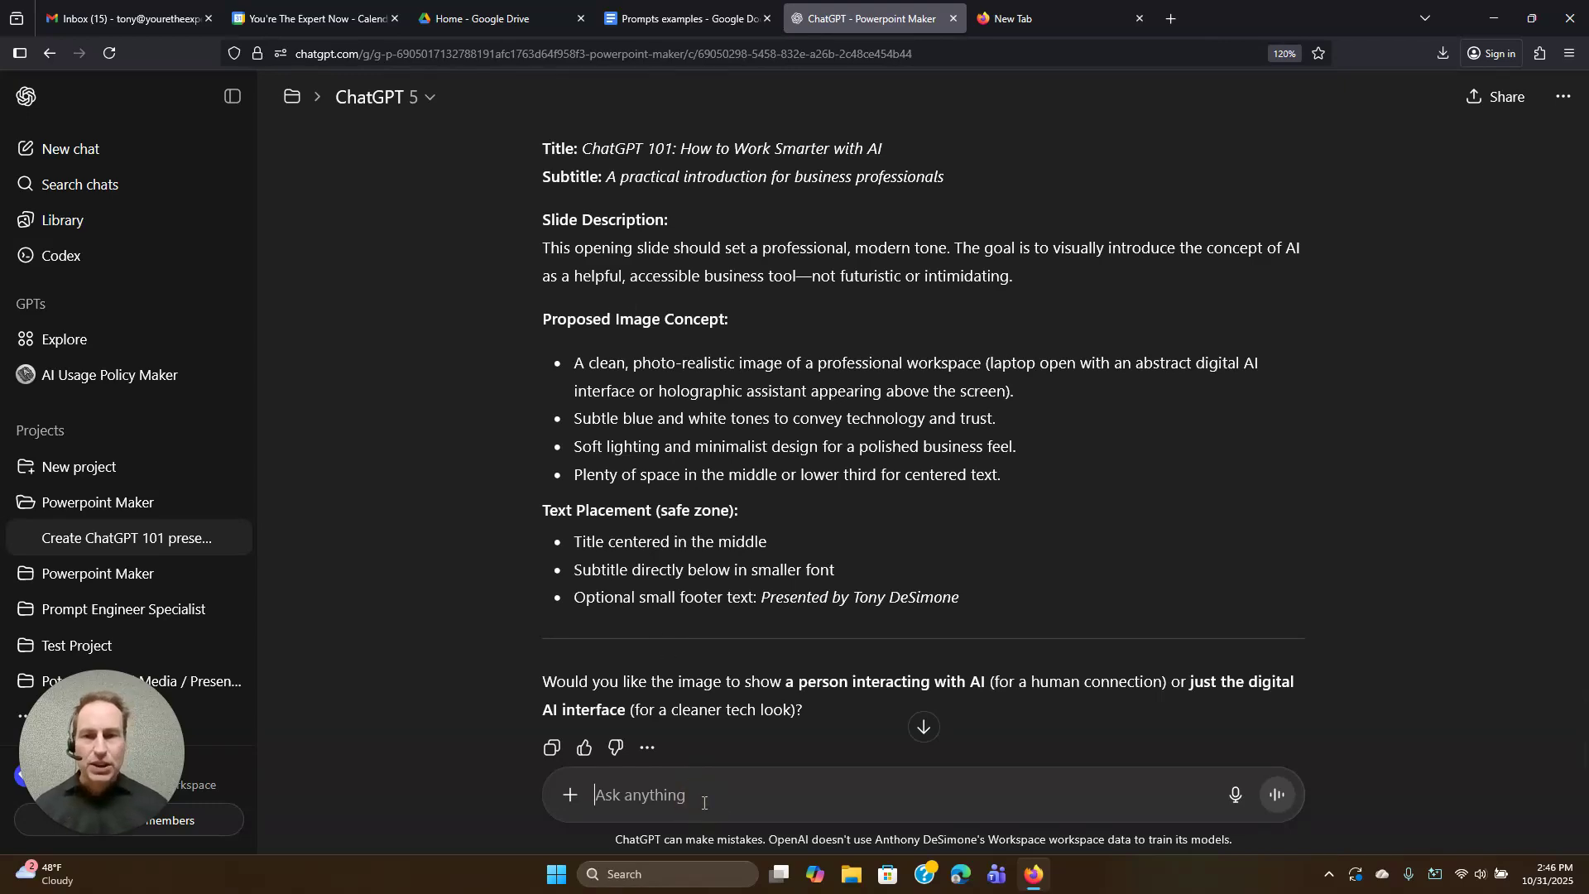
{"action": "scroll", "coordinate": [714, 718], "scroll_direction": "down", "scroll_amount": 2}
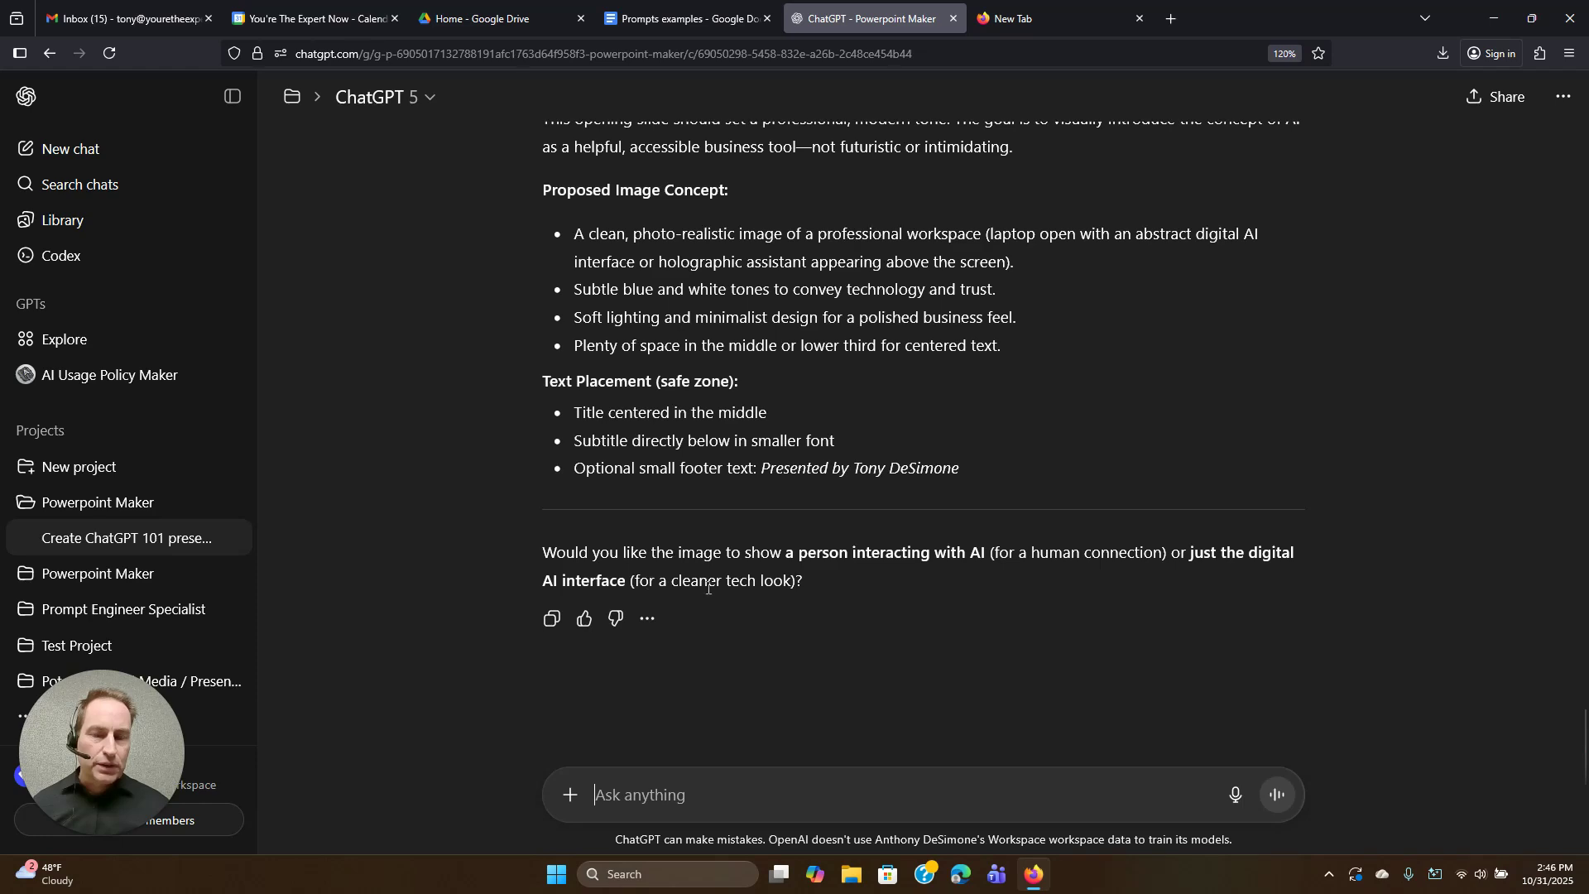
{"action": "type", "text": "digital AI interface"}
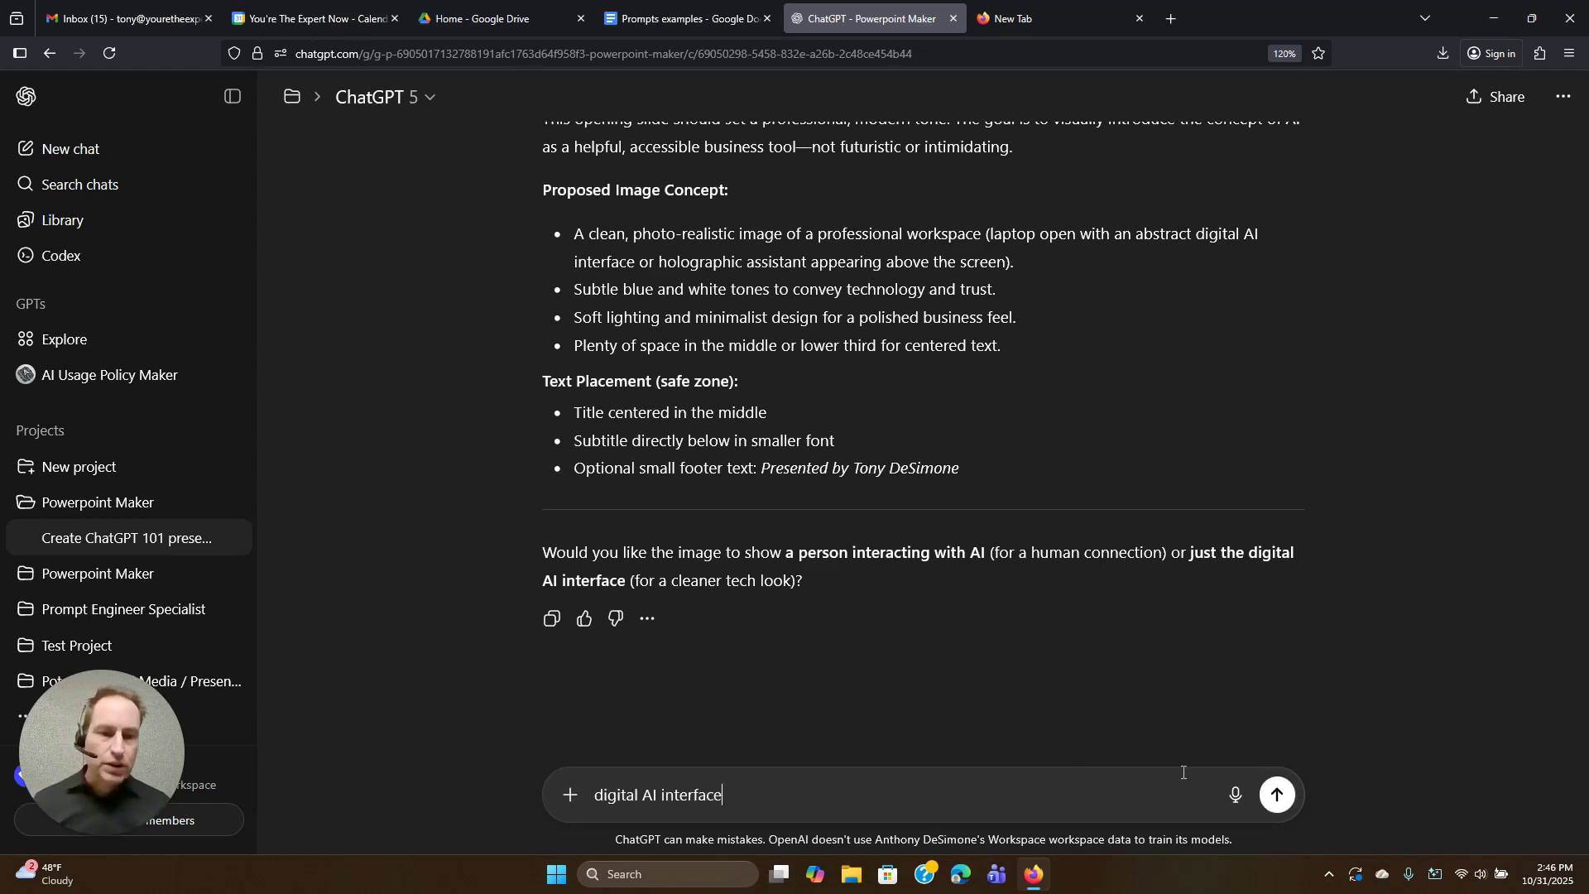
{"action": "left_click", "coordinate": [1275, 795]}
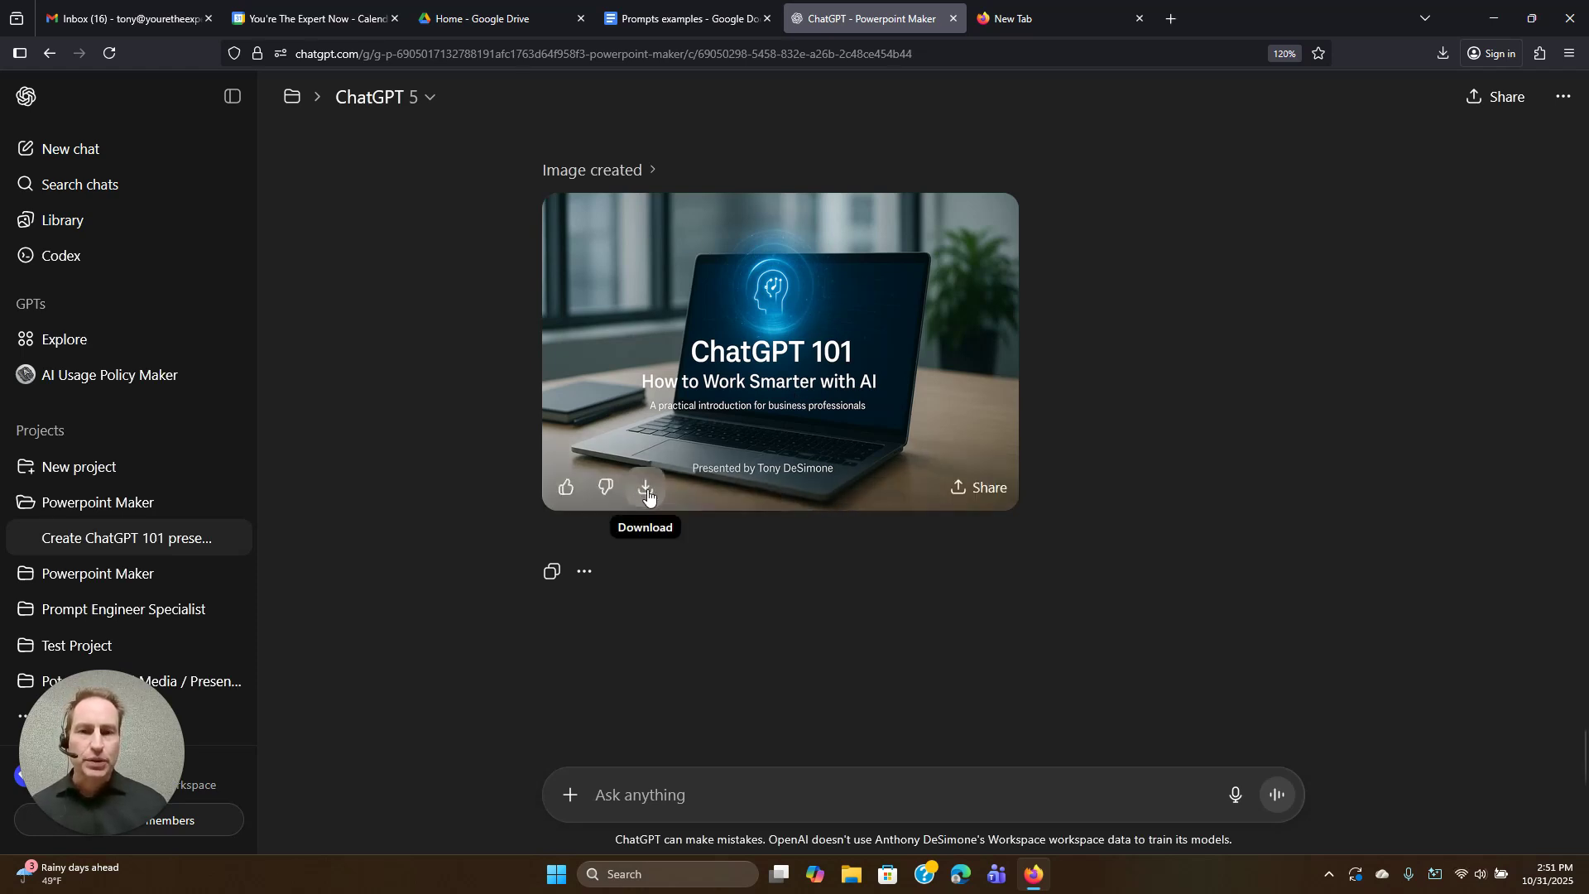
{"action": "left_click", "coordinate": [706, 803]}
{"action": "type", "text": "move on to slide 2"}
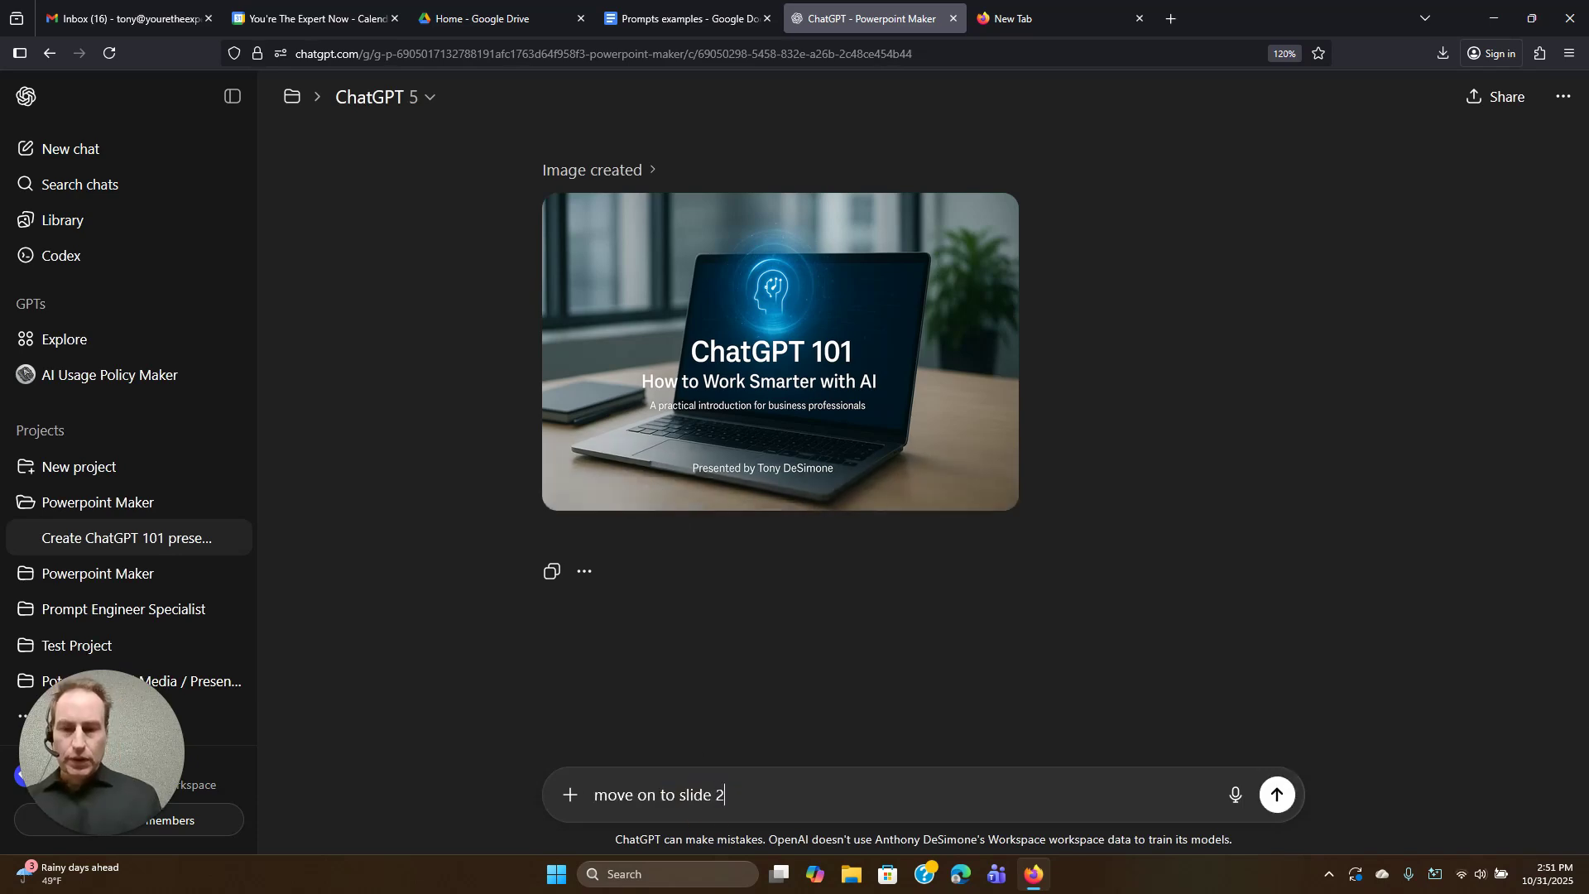
{"action": "left_click", "coordinate": [1286, 806]}
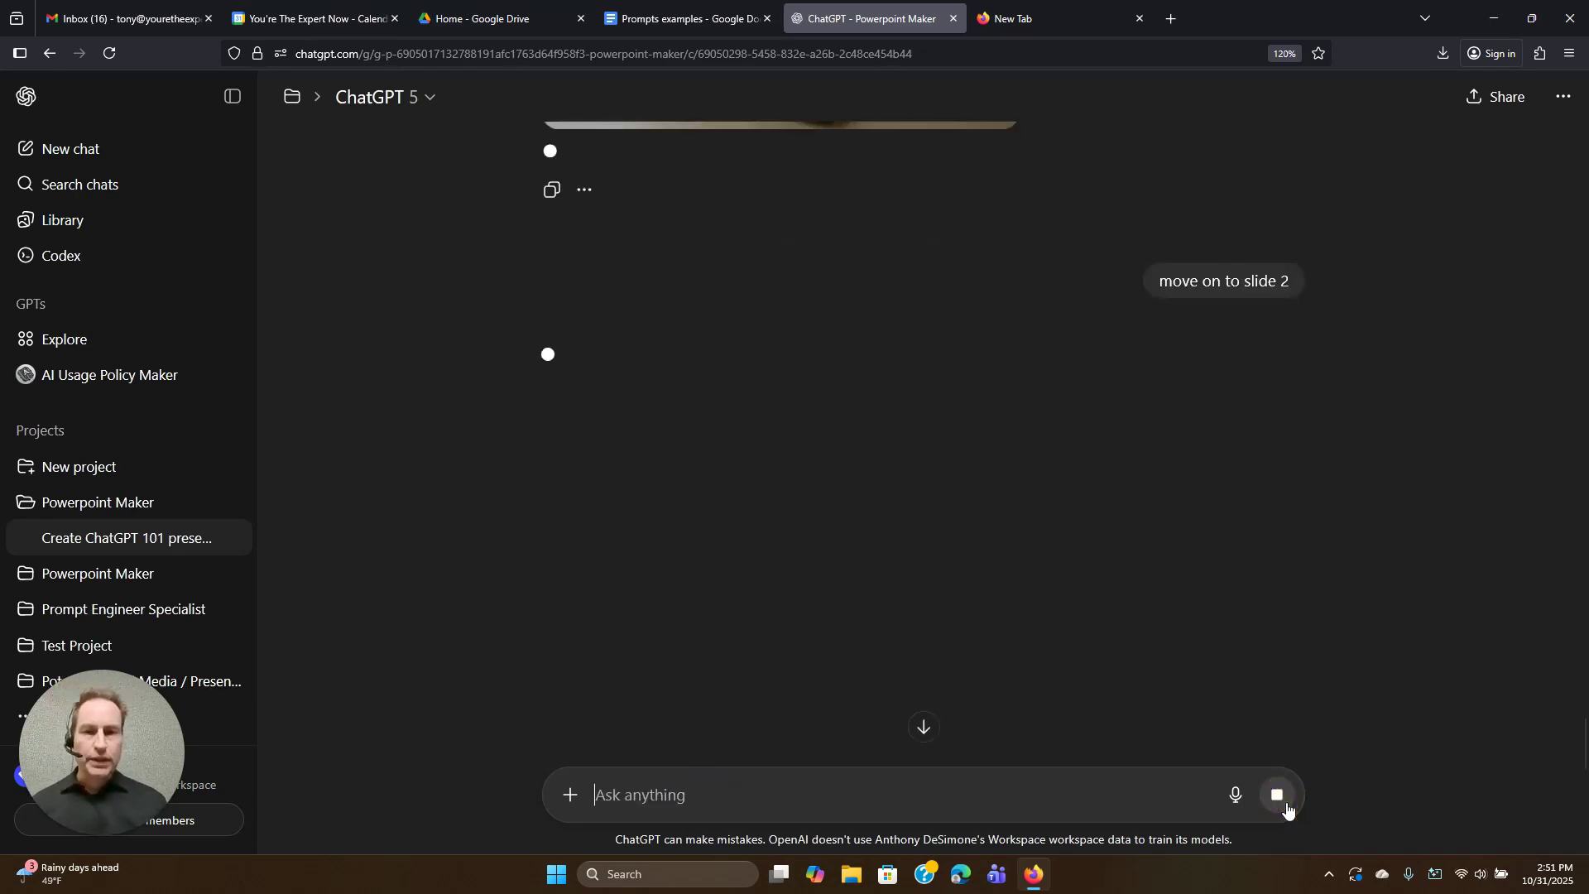
{"action": "scroll", "coordinate": [934, 498], "scroll_direction": "down", "scroll_amount": 3}
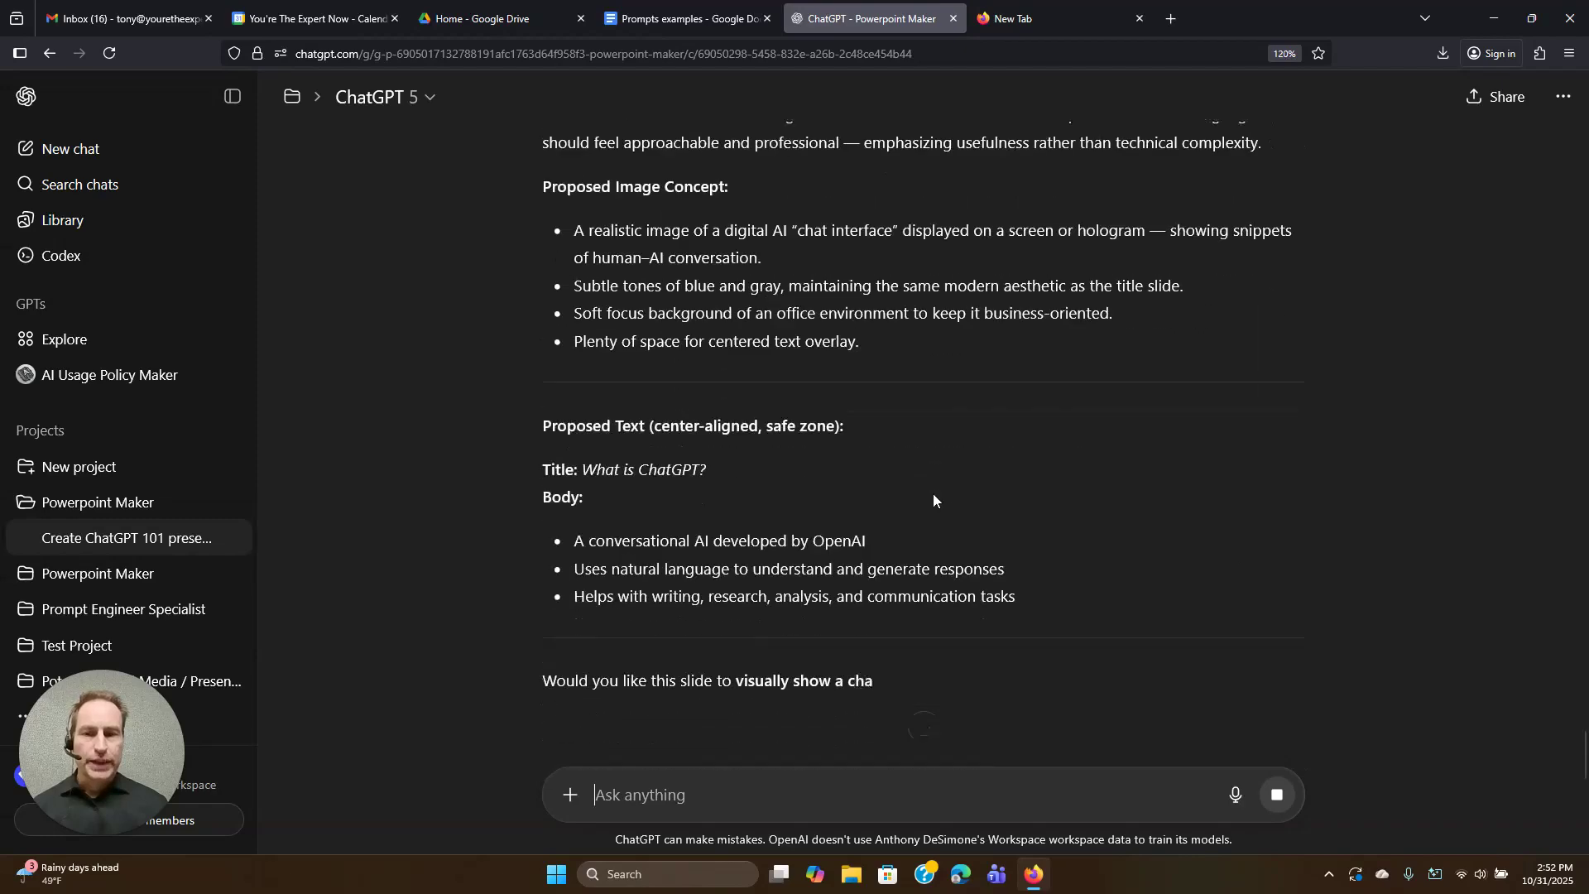
{"action": "scroll", "coordinate": [824, 487], "scroll_direction": "up", "scroll_amount": 2}
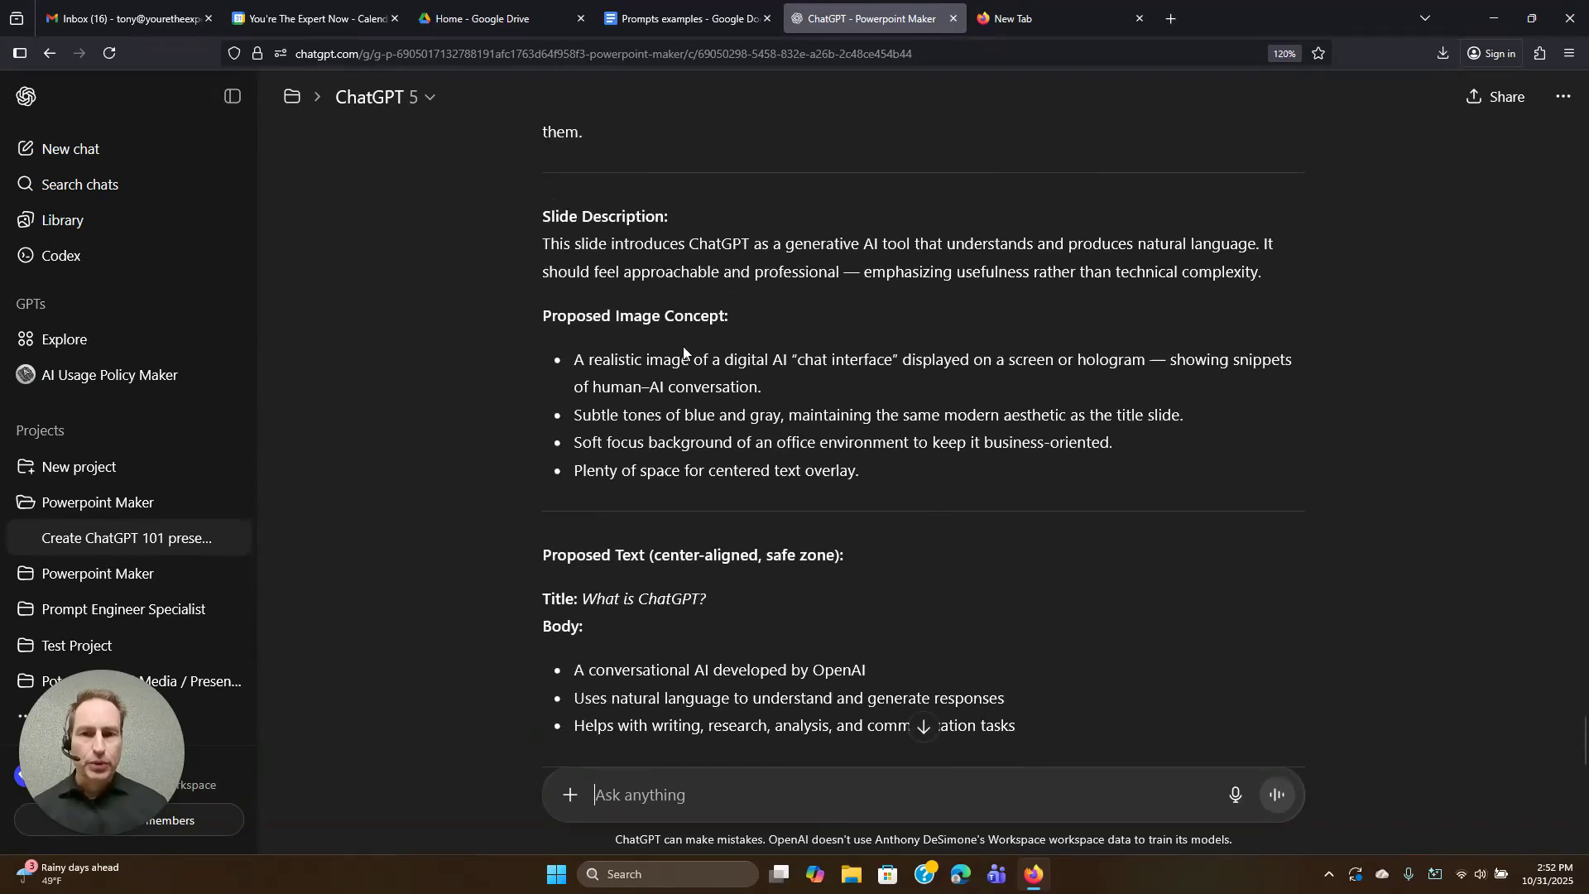
{"action": "scroll", "coordinate": [678, 428], "scroll_direction": "down", "scroll_amount": 4}
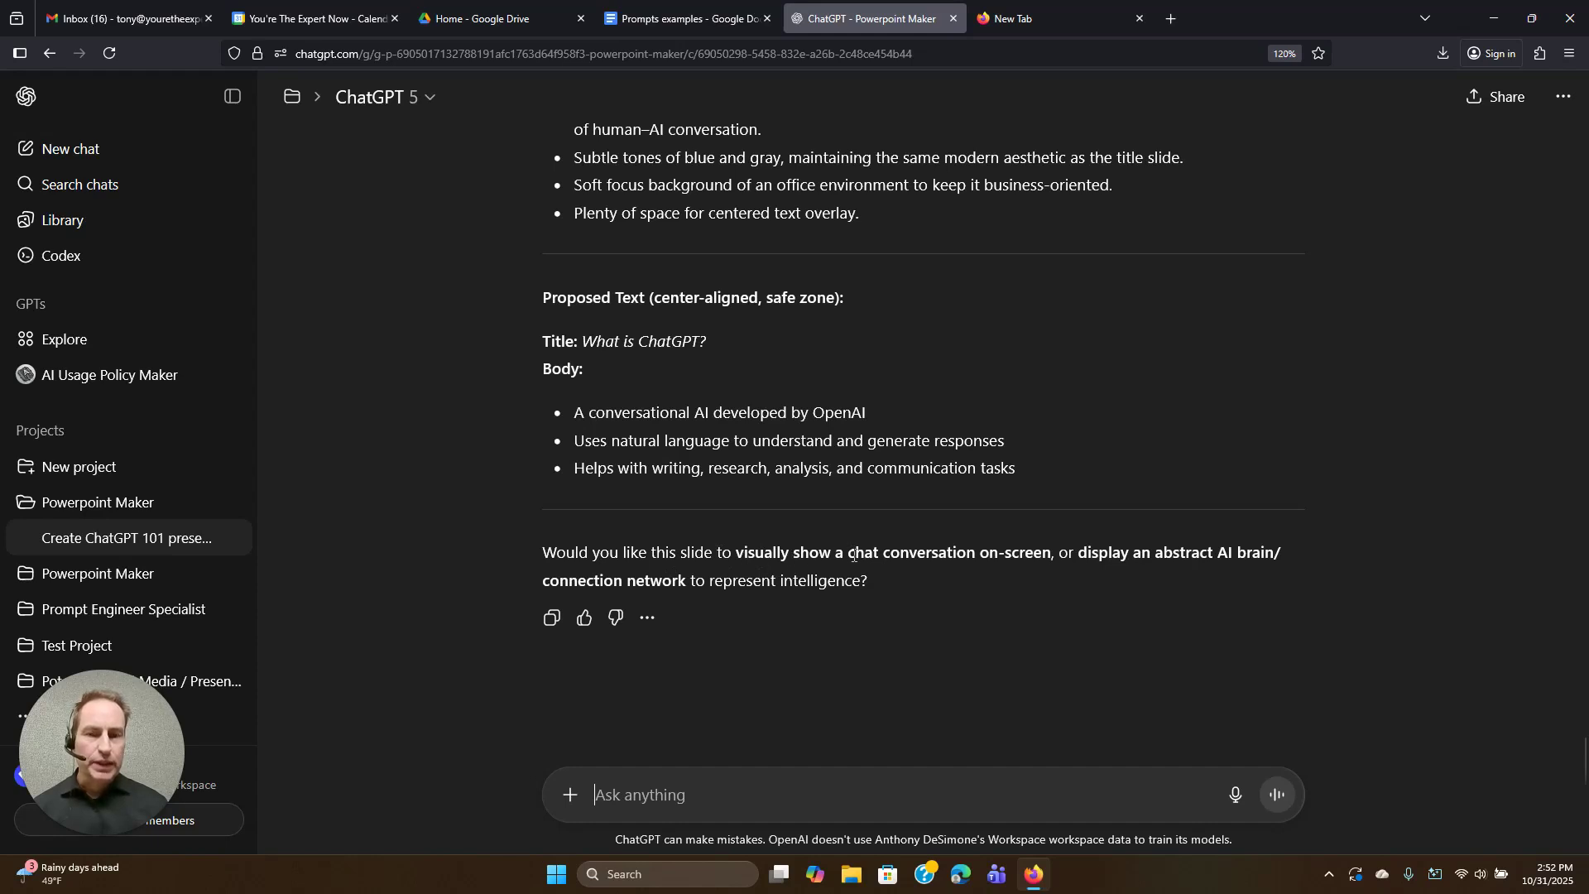
{"action": "left_click_drag", "start_coordinate": [849, 553], "coordinate": [1047, 557]}
{"action": "key", "text": "ctrl+c"}
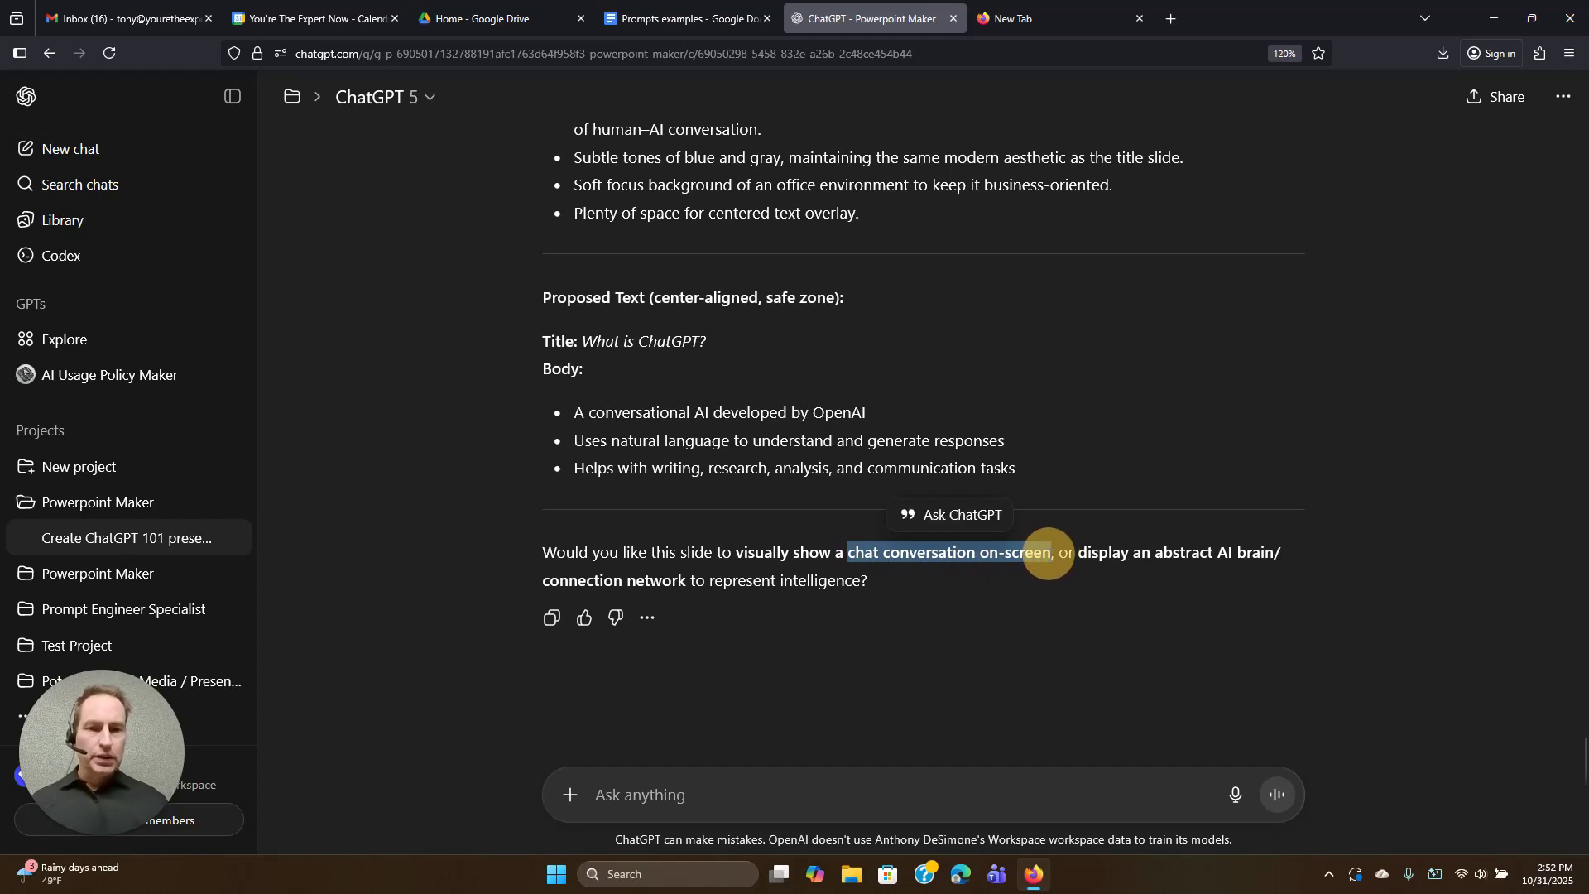
{"action": "left_click", "coordinate": [771, 785]}
{"action": "key", "text": "ctrl+v"}
{"action": "key", "text": "Return"}
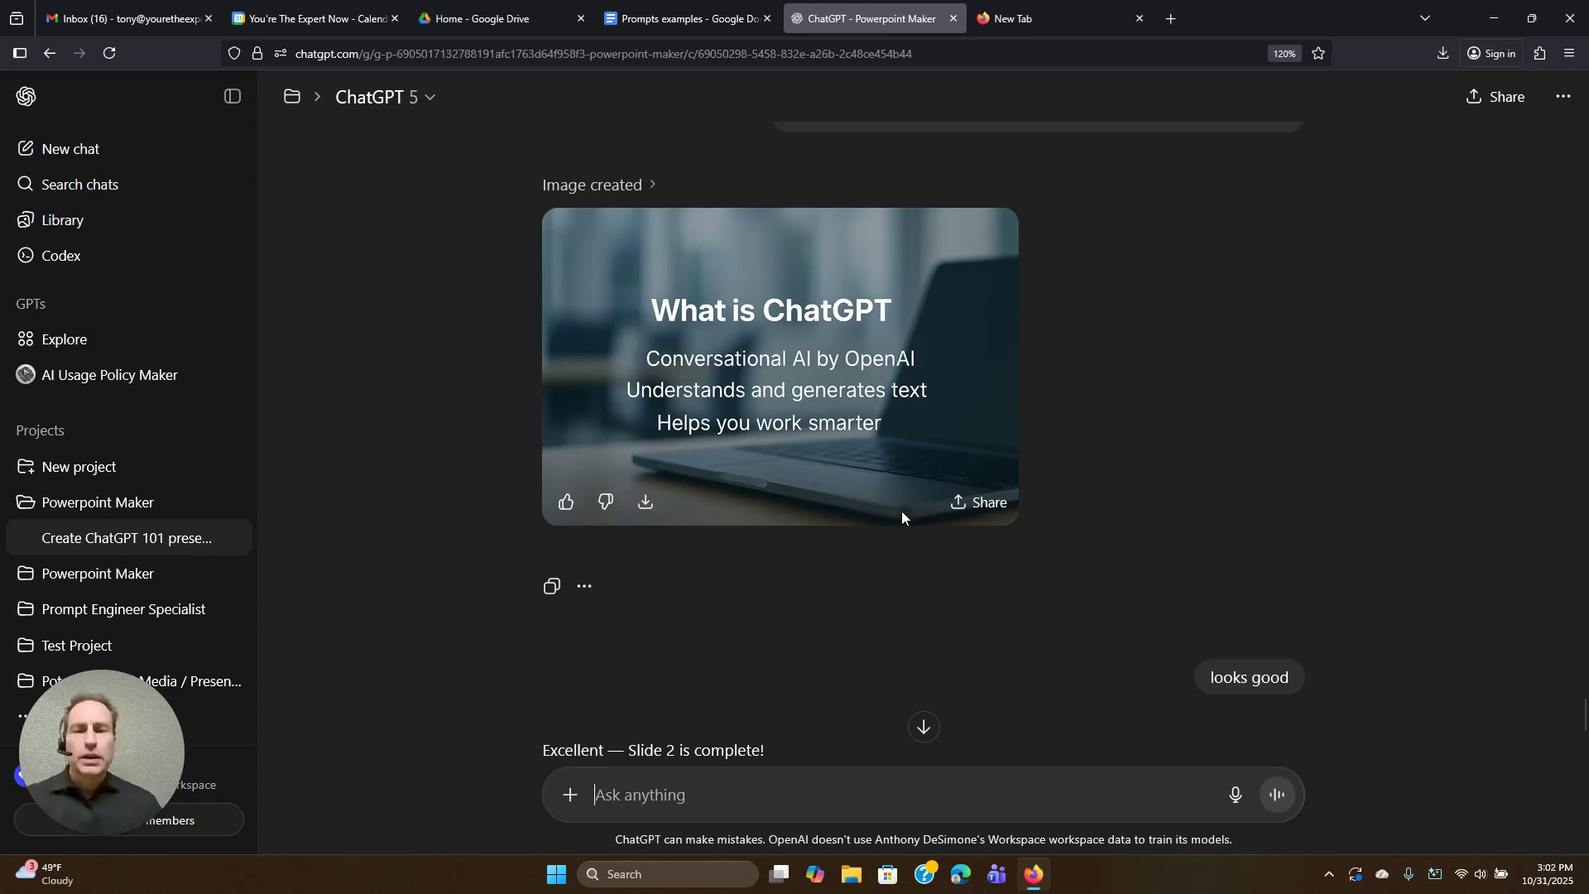
{"action": "scroll", "coordinate": [815, 553], "scroll_direction": "down", "scroll_amount": 3}
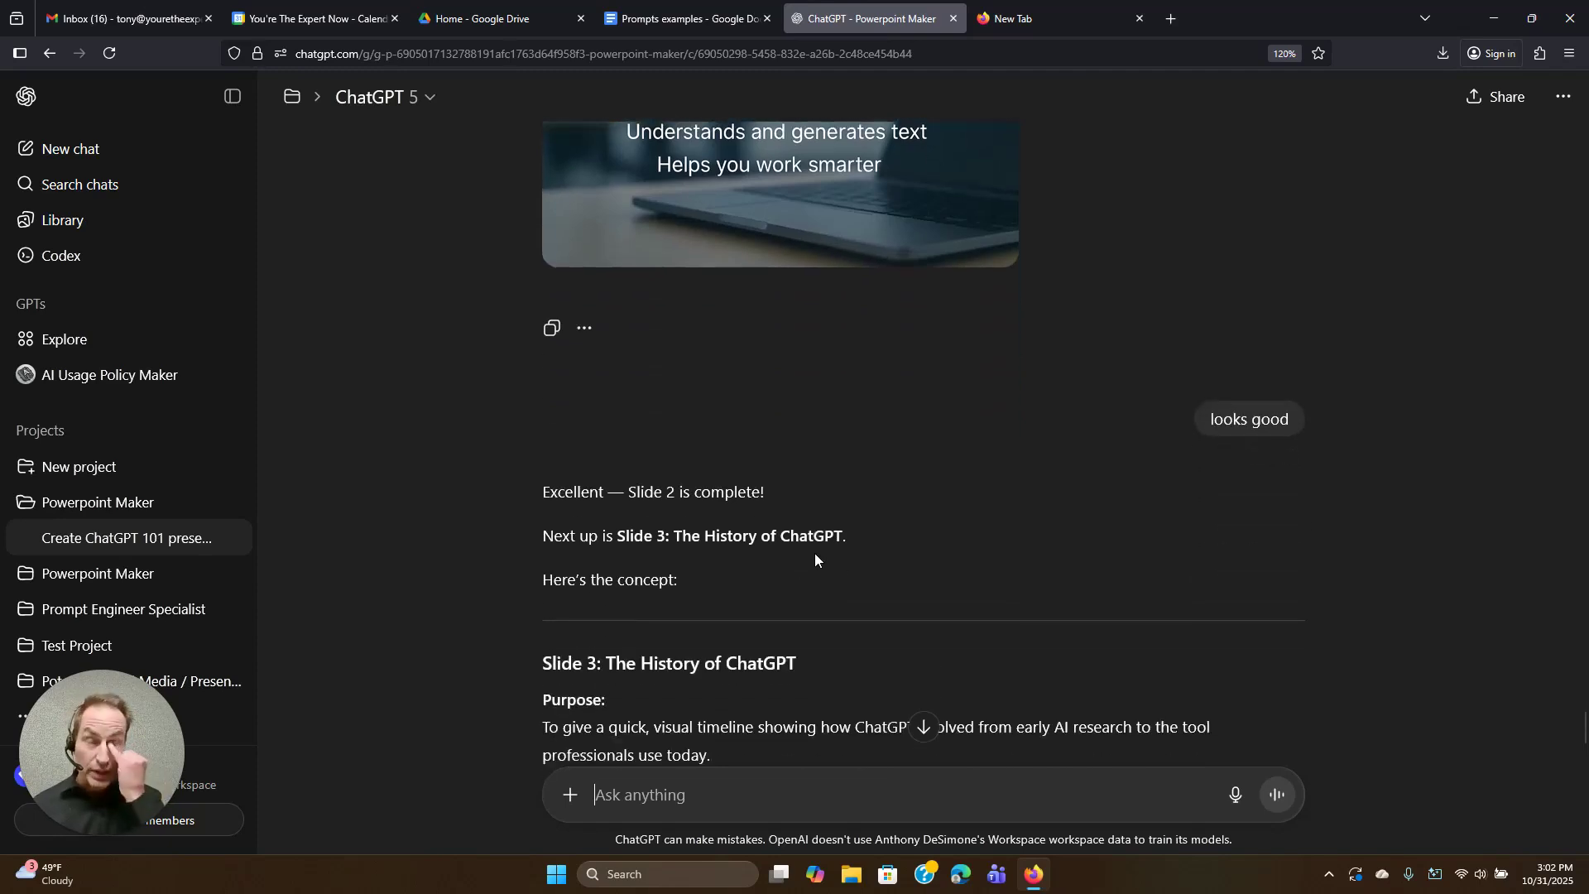
{"action": "scroll", "coordinate": [814, 553], "scroll_direction": "up", "scroll_amount": 1}
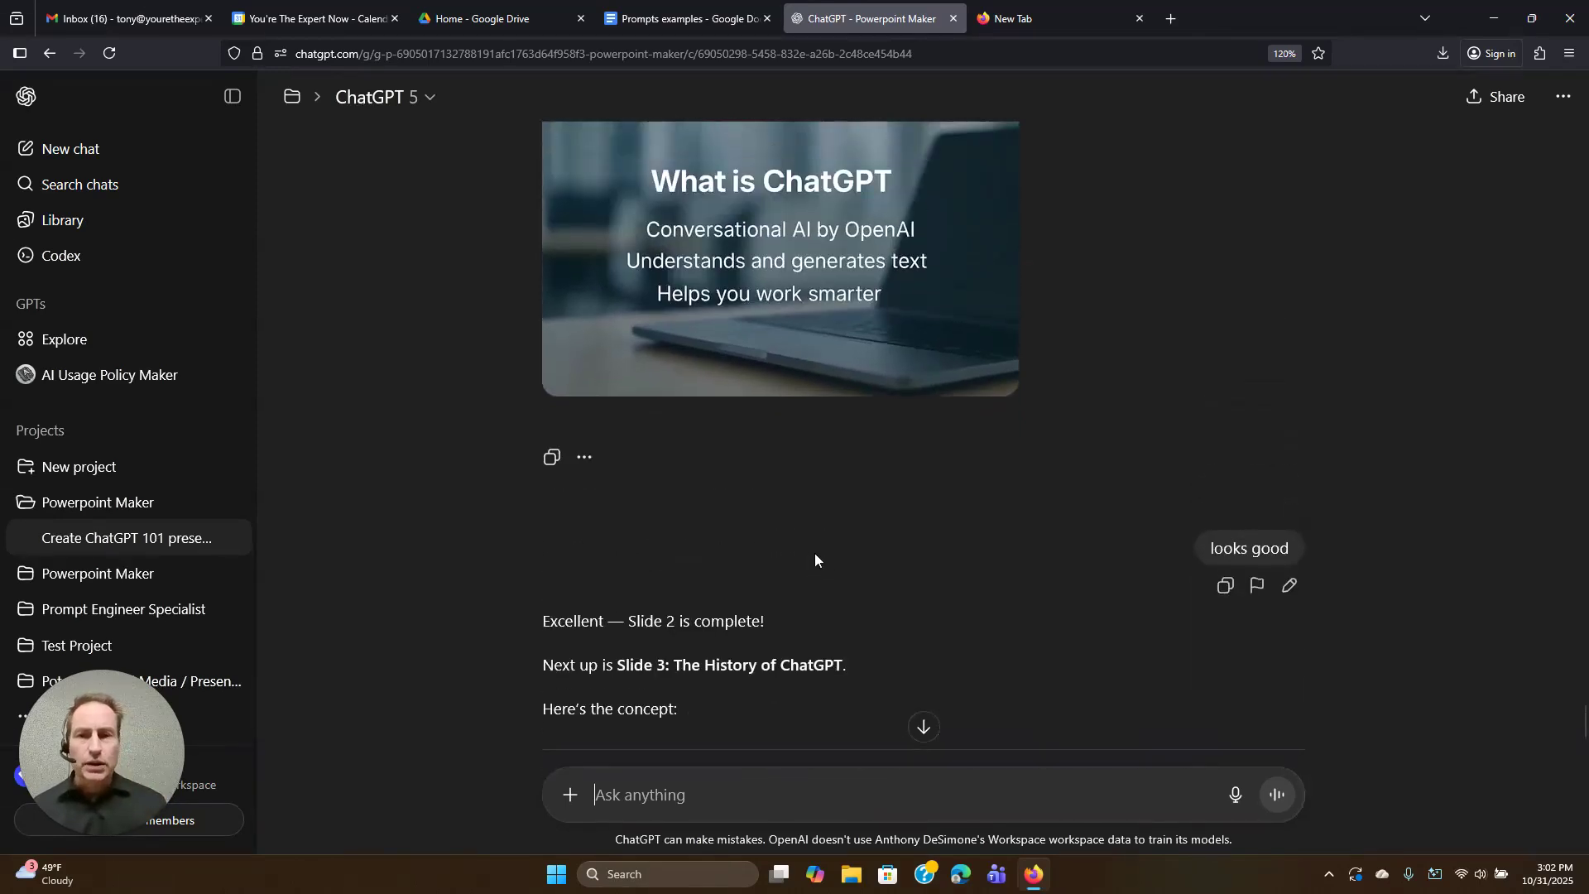
{"action": "scroll", "coordinate": [811, 522], "scroll_direction": "down", "scroll_amount": 3}
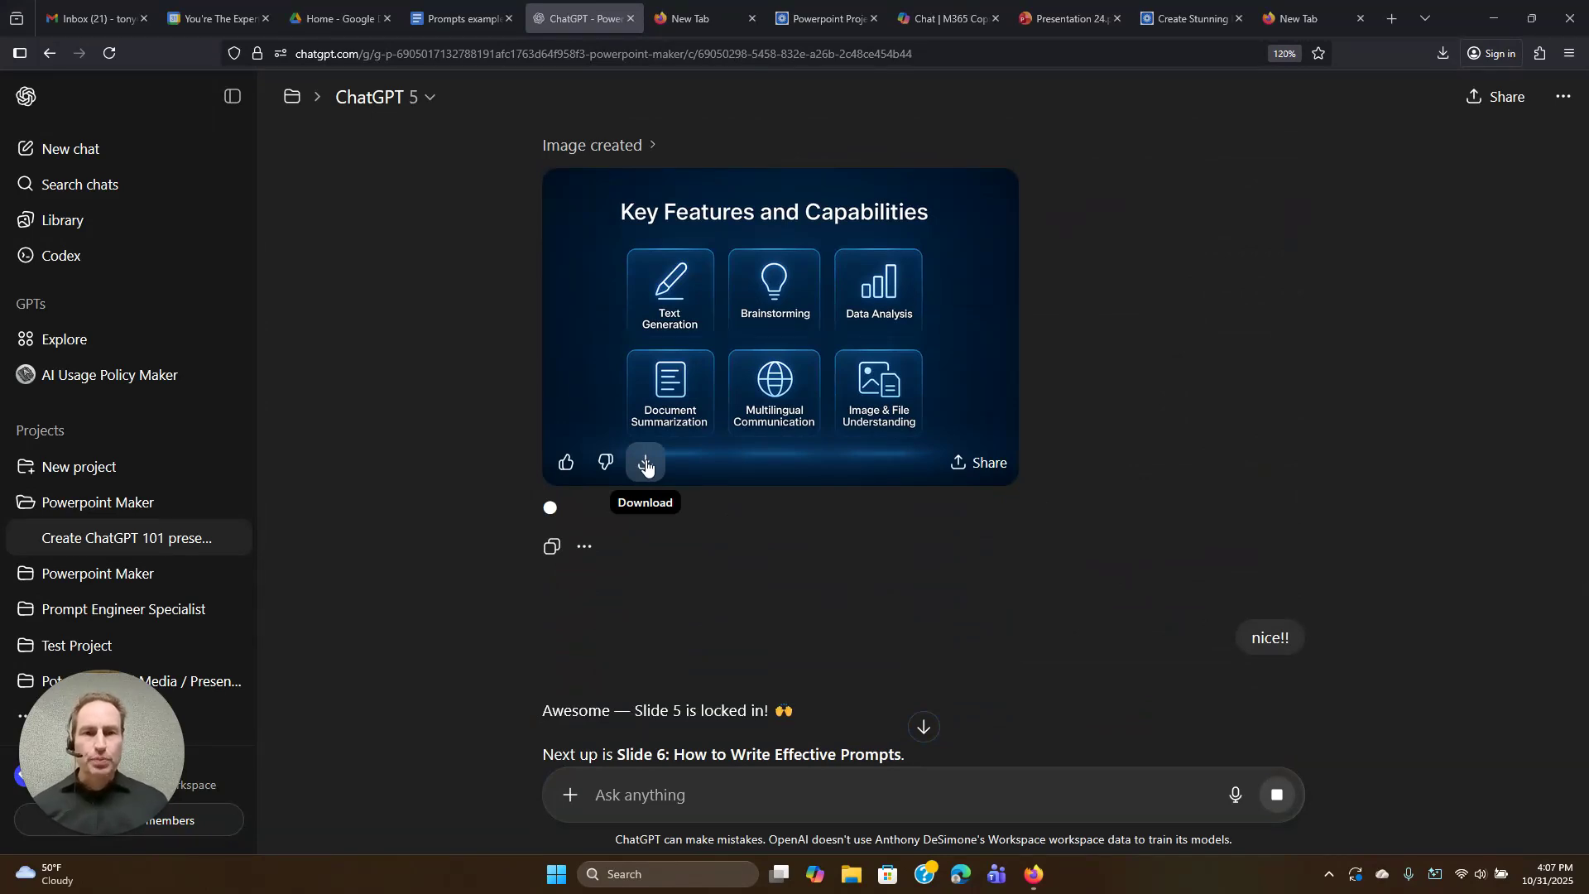
{"action": "left_click", "coordinate": [1068, 18]}
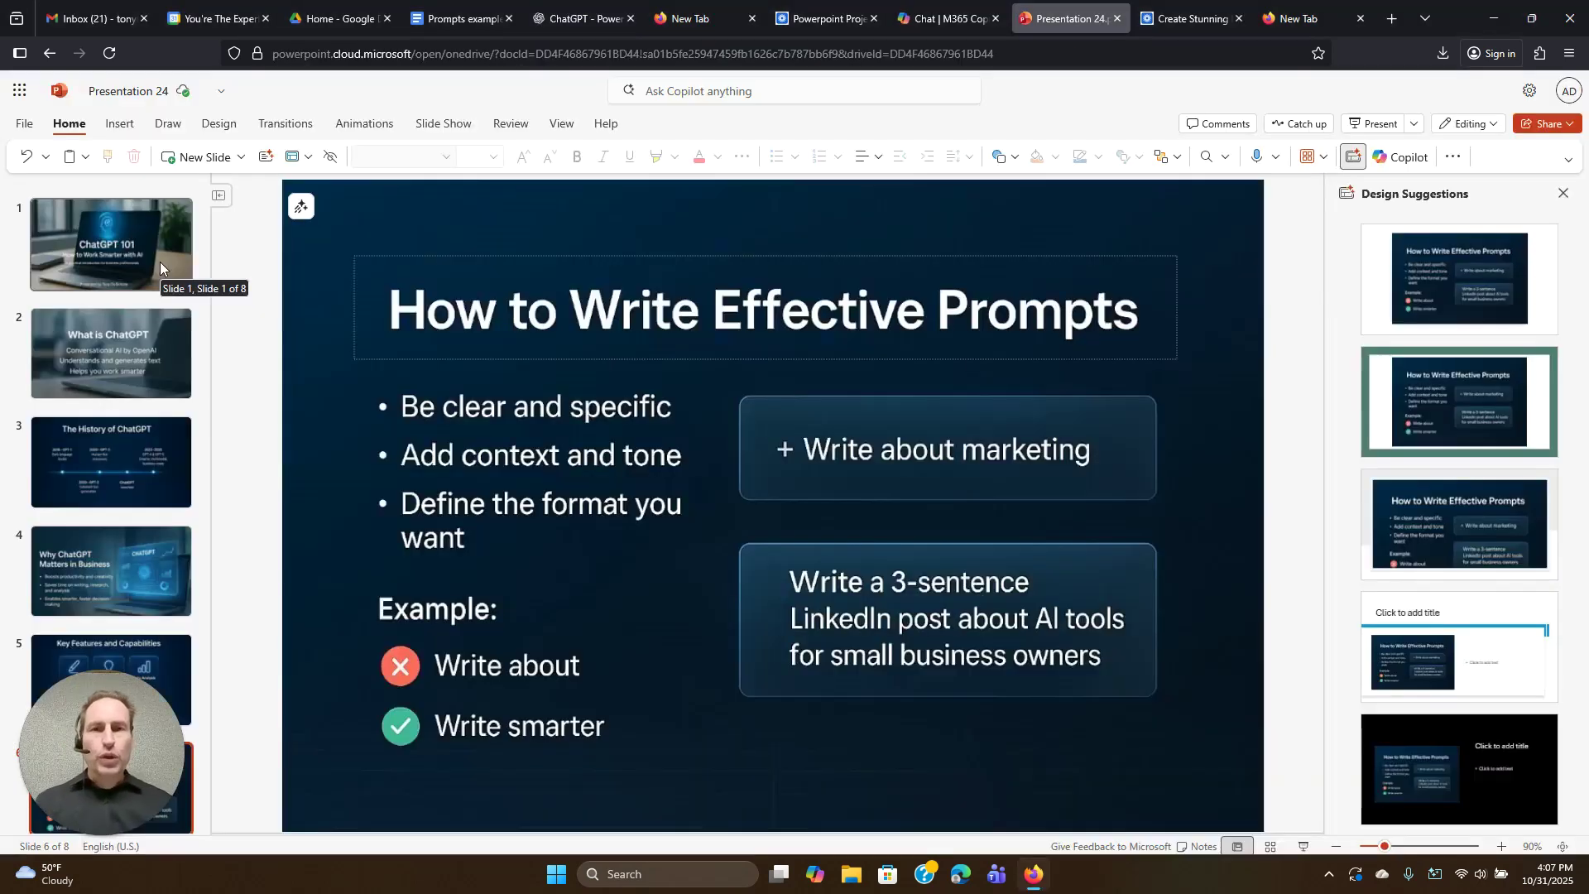
{"action": "left_click", "coordinate": [124, 130]}
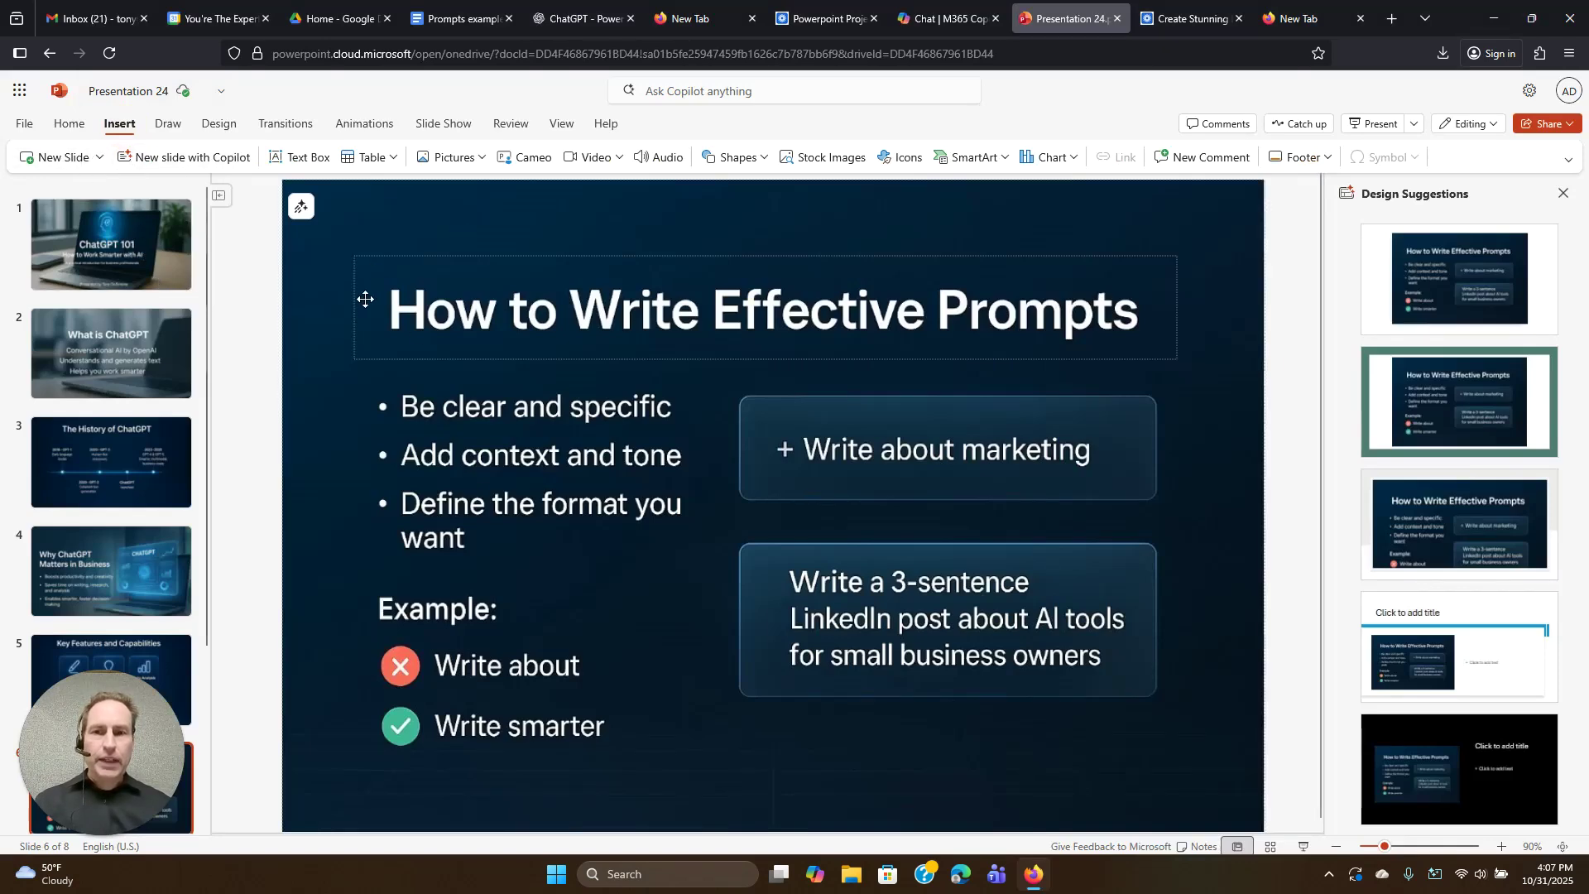
{"action": "left_click", "coordinate": [121, 335]}
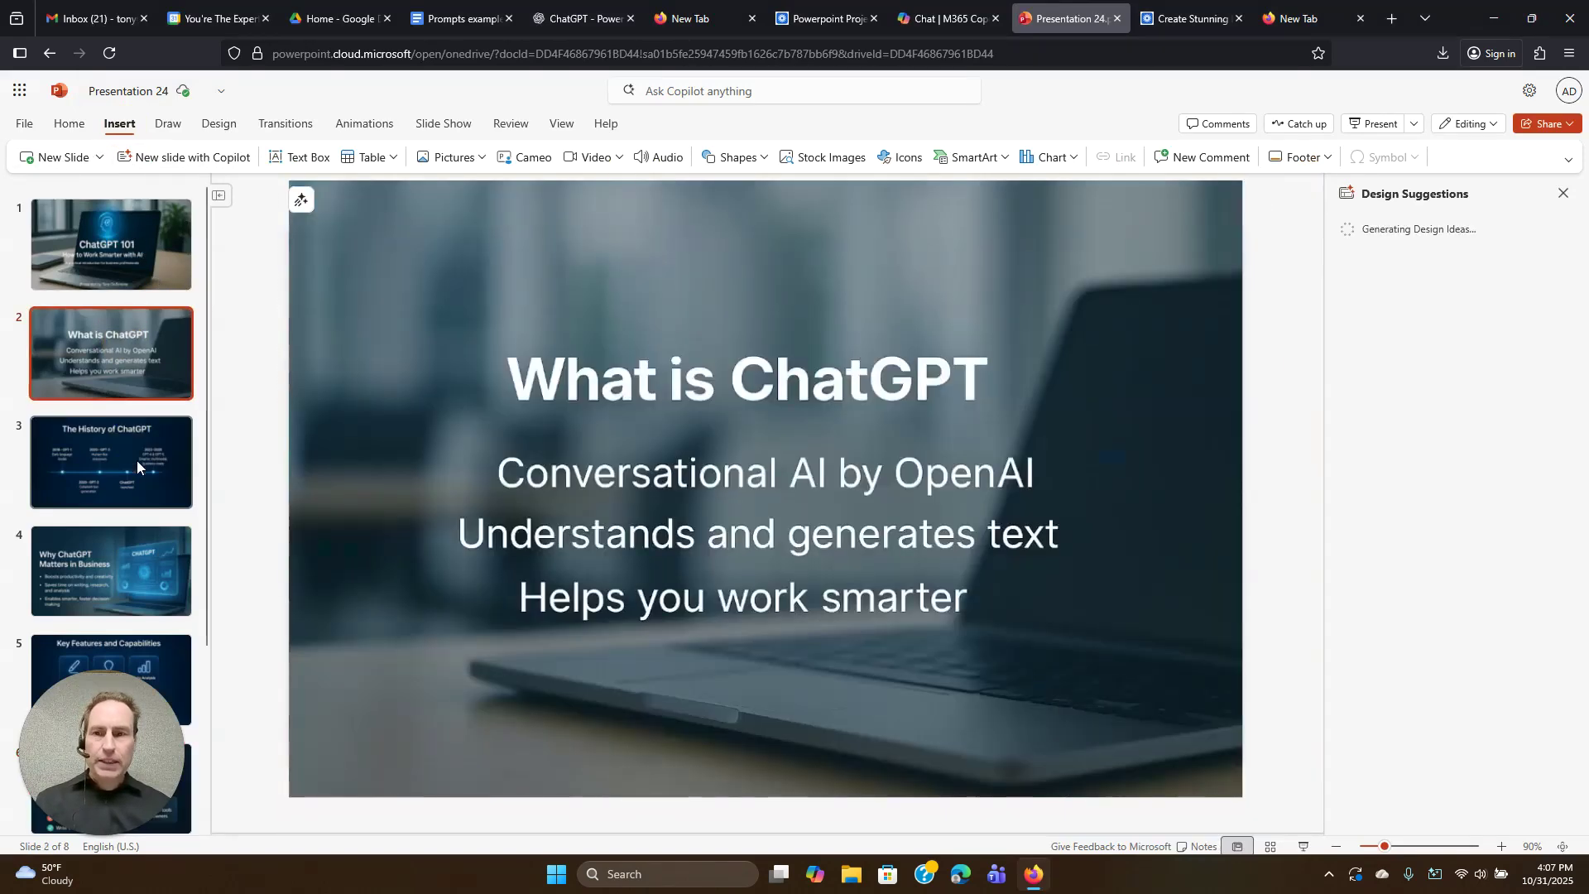
{"action": "left_click", "coordinate": [137, 460]}
{"action": "key", "text": "ctrl+F5"}
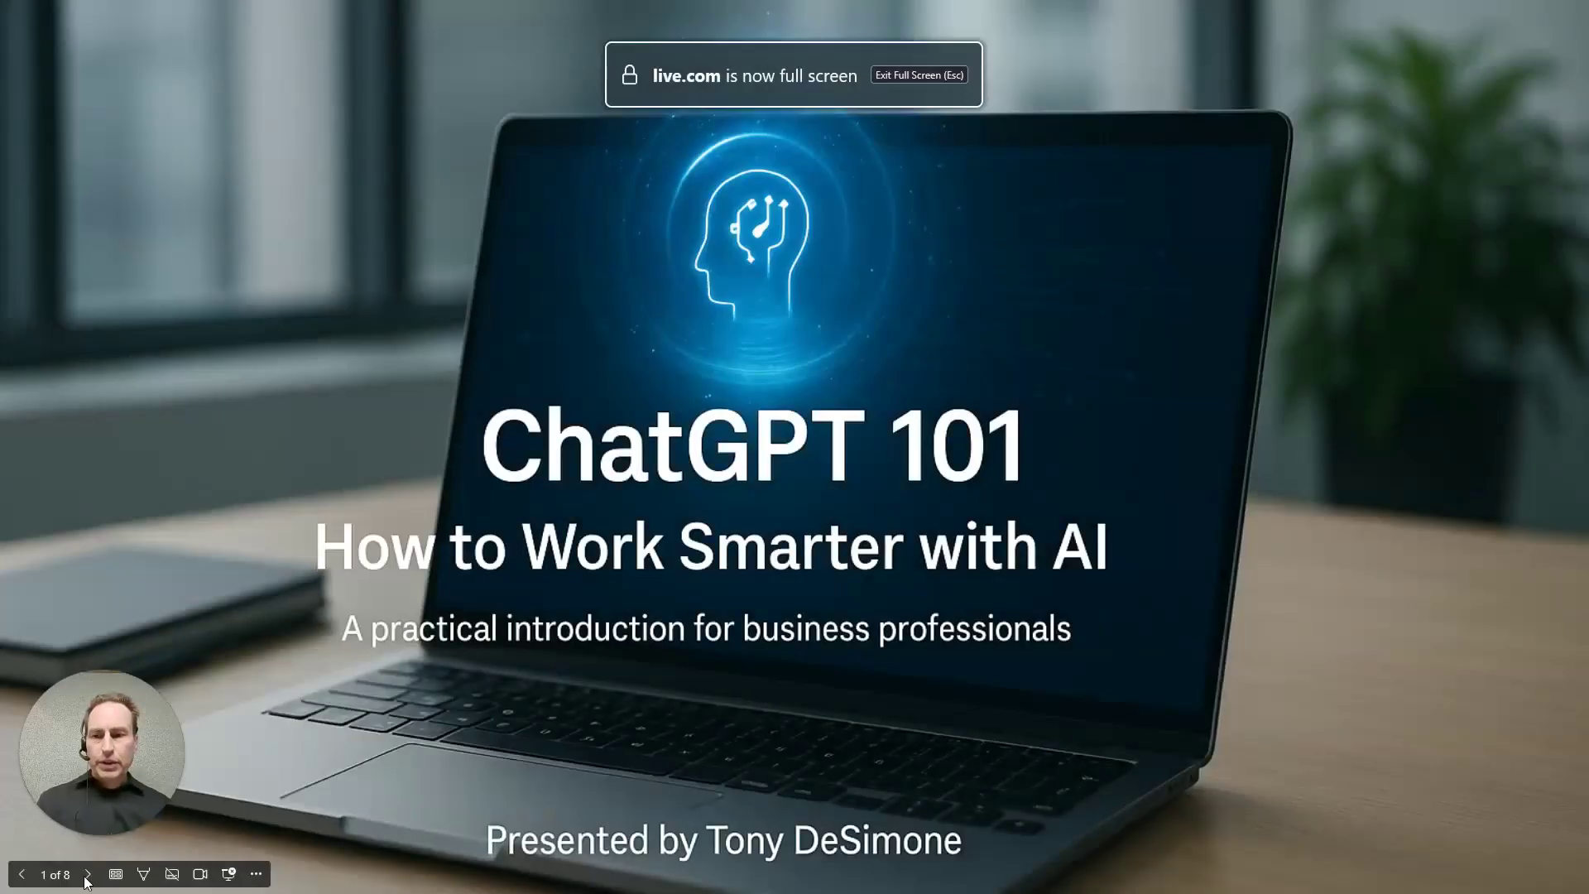